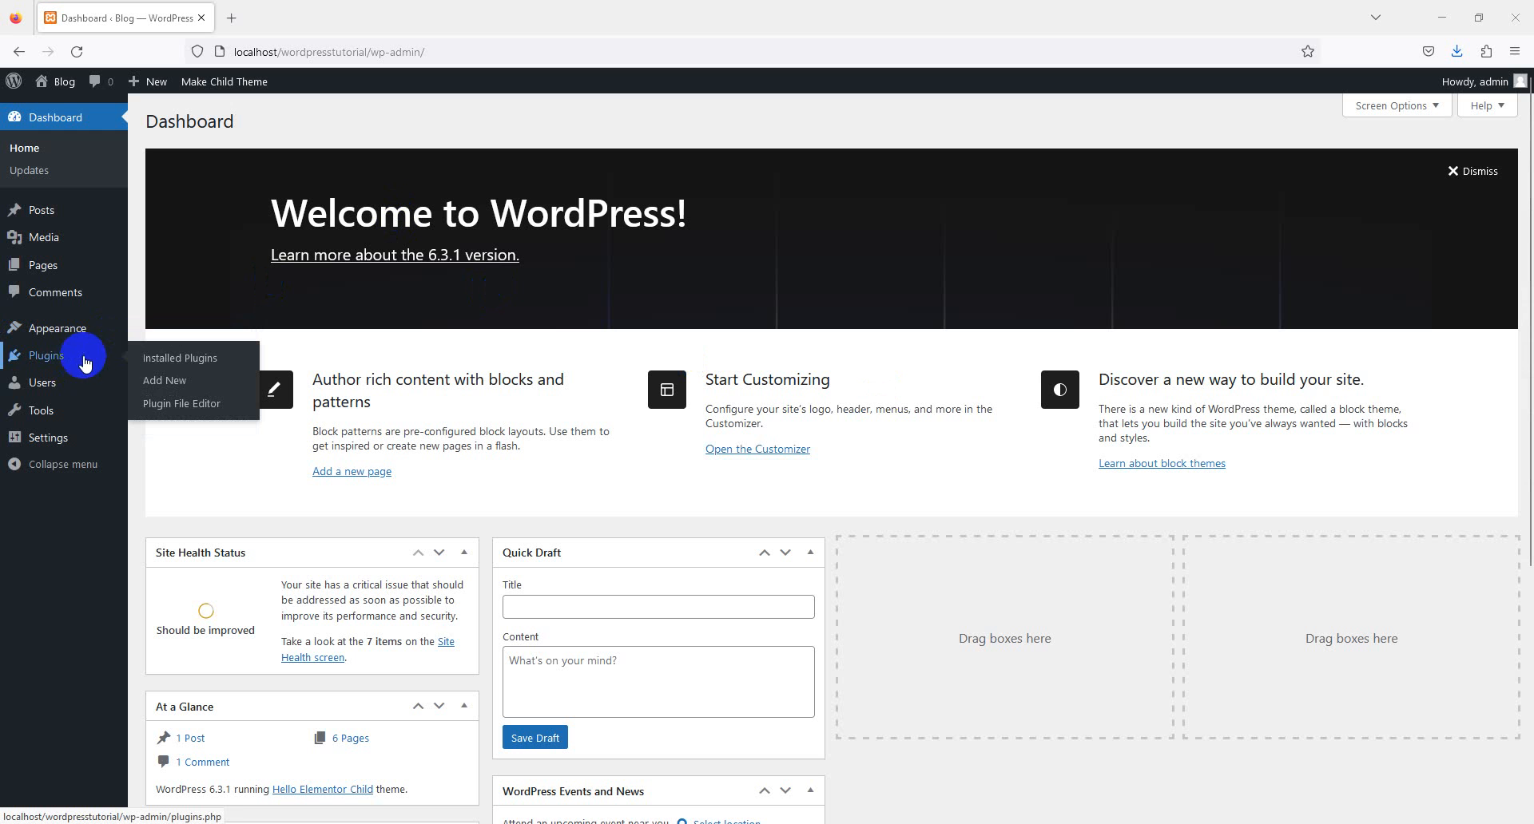
- Search the plugin directory for "acf", then install and activate the Advanced Custom Fields (ACF) plugin
click(157, 383)
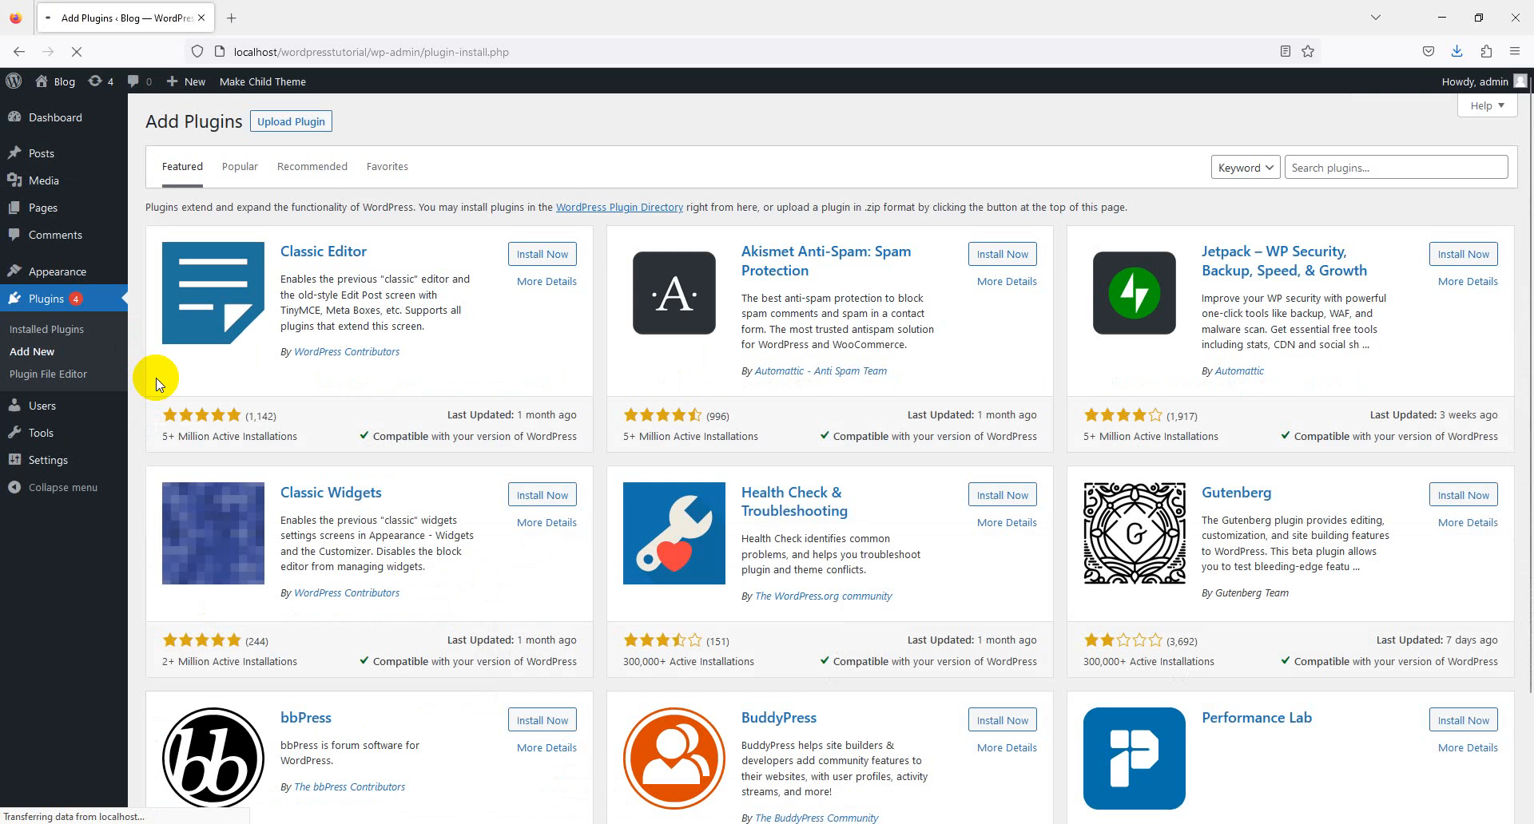
click(1310, 169)
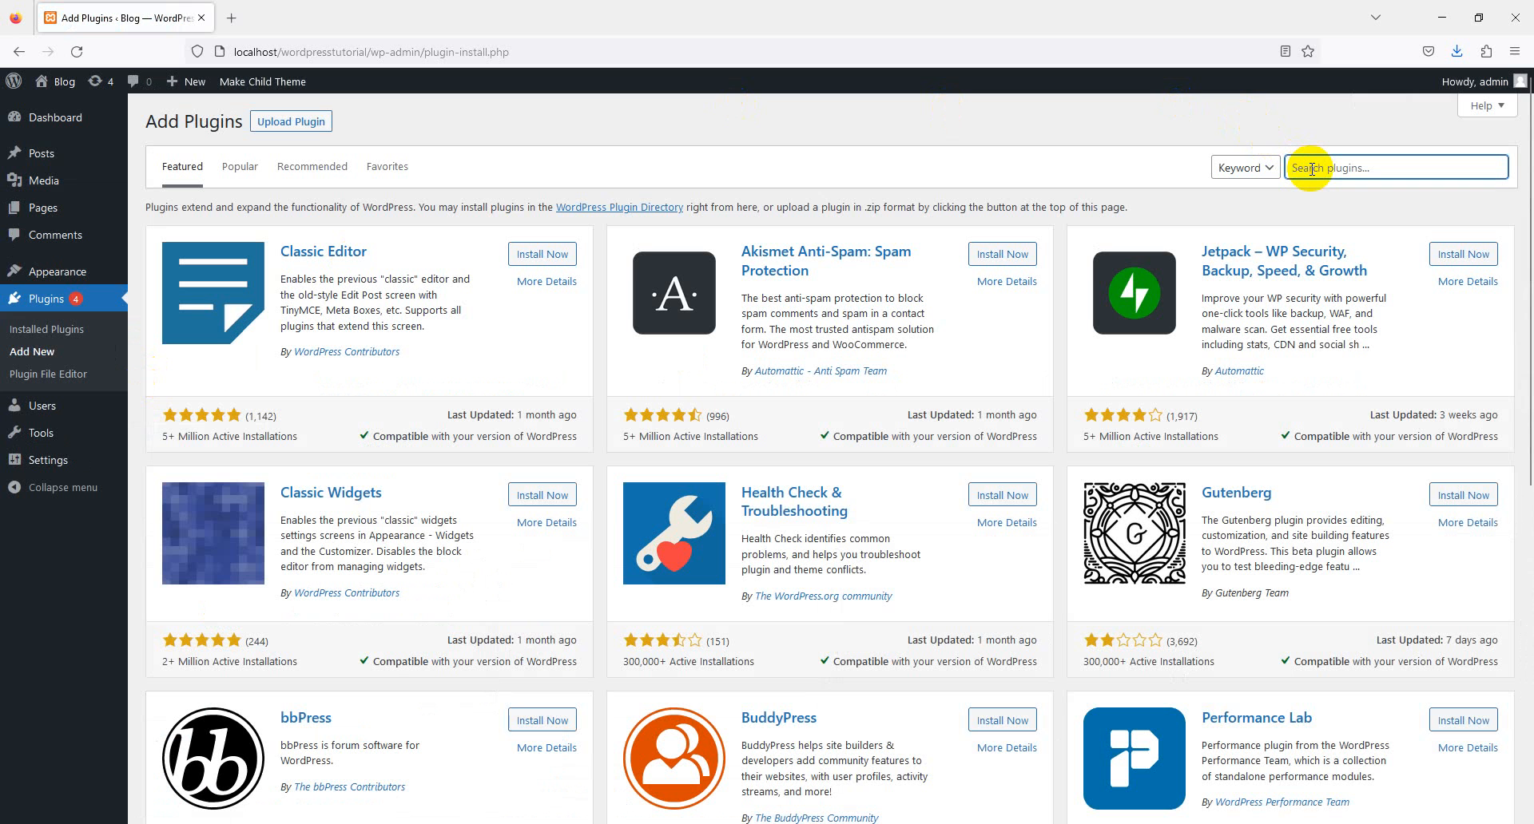
text(acf)
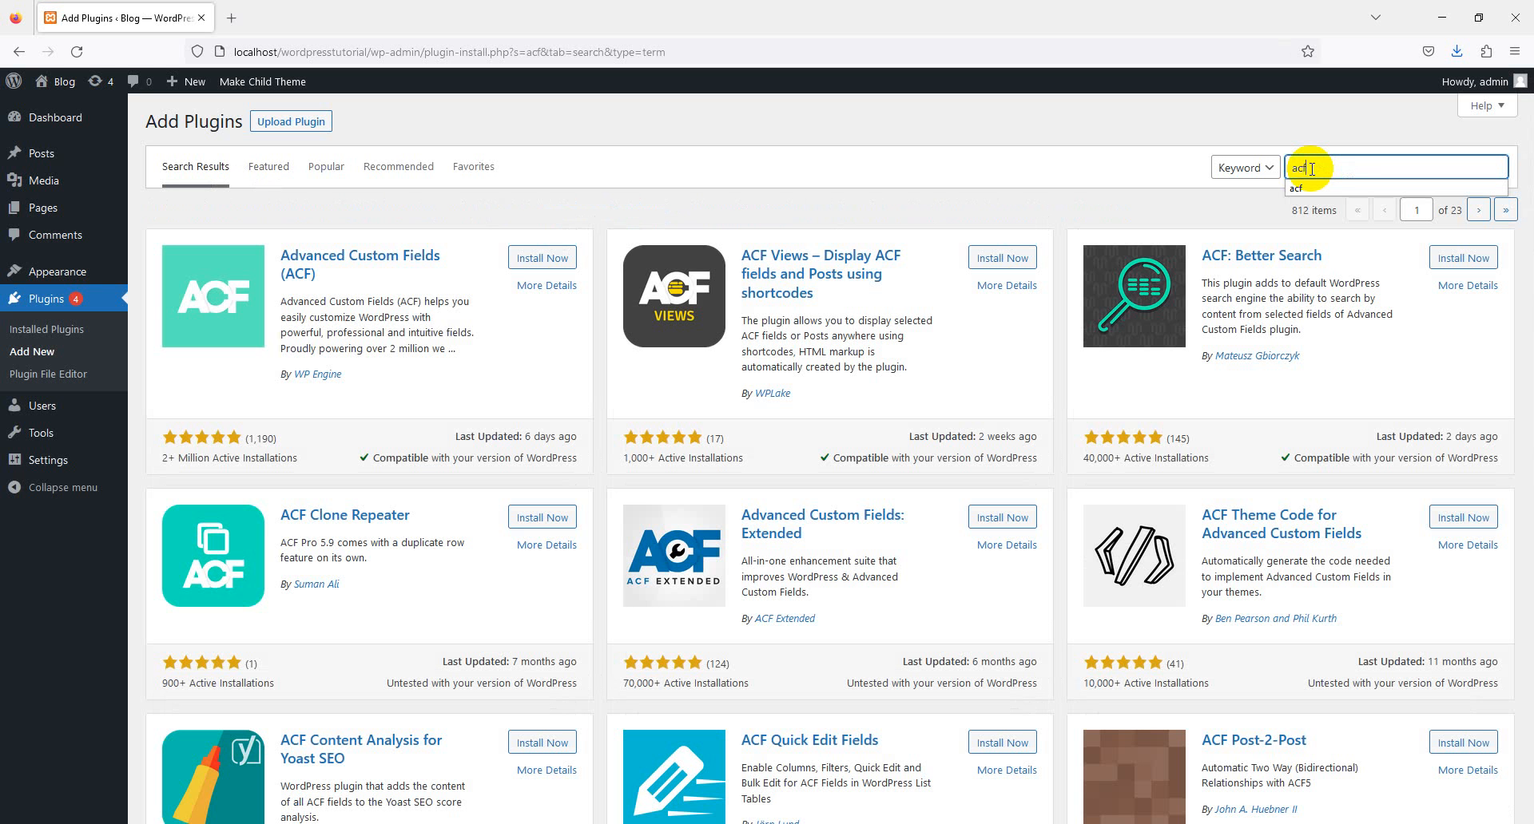
key(Return)
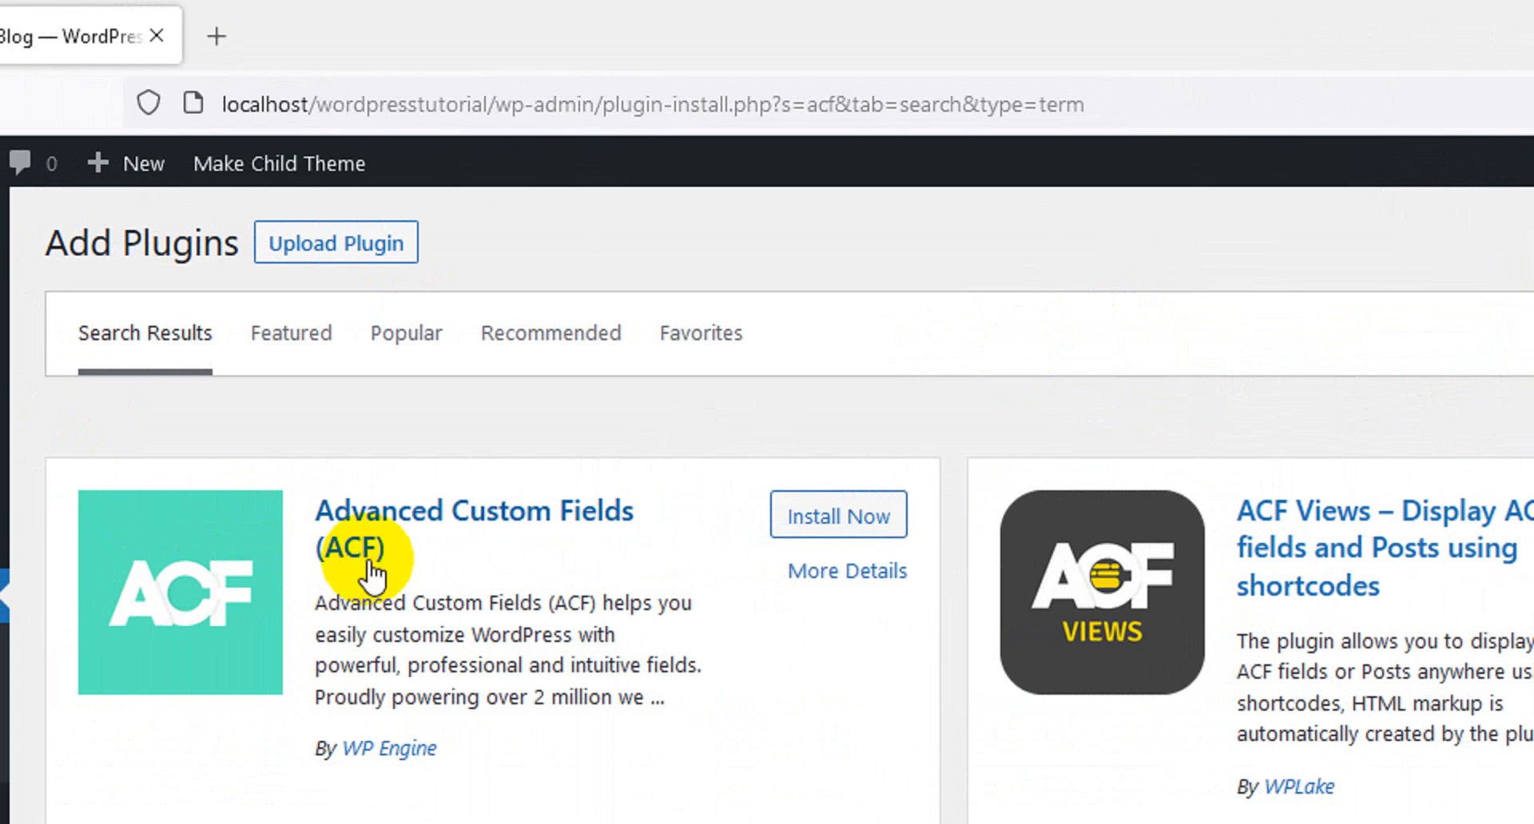
click(845, 529)
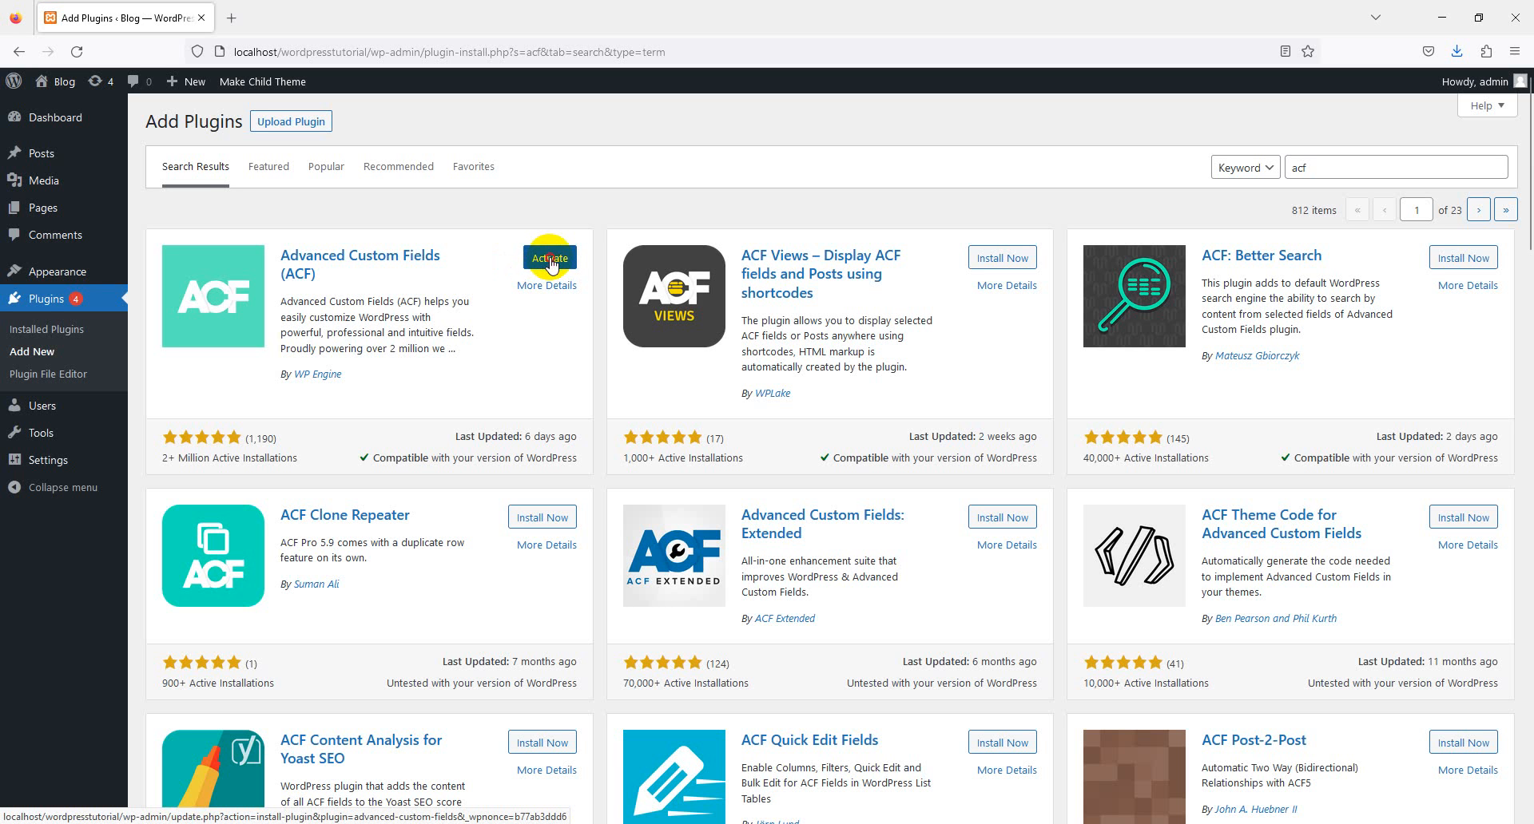
click(549, 259)
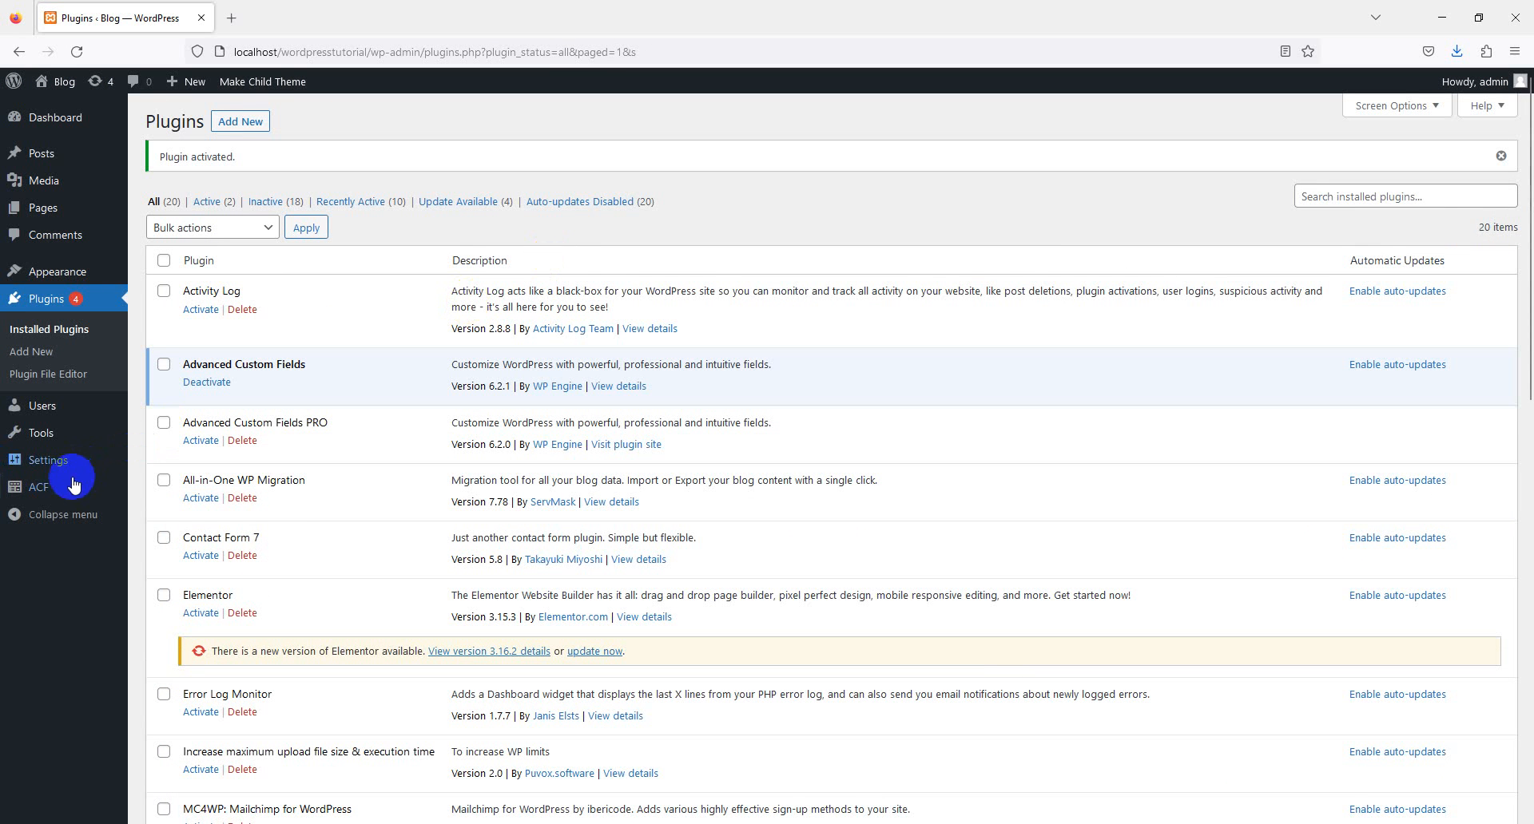
- Start a new ACF post type with the plural label "Books" and the singular label "Book"
click(146, 492)
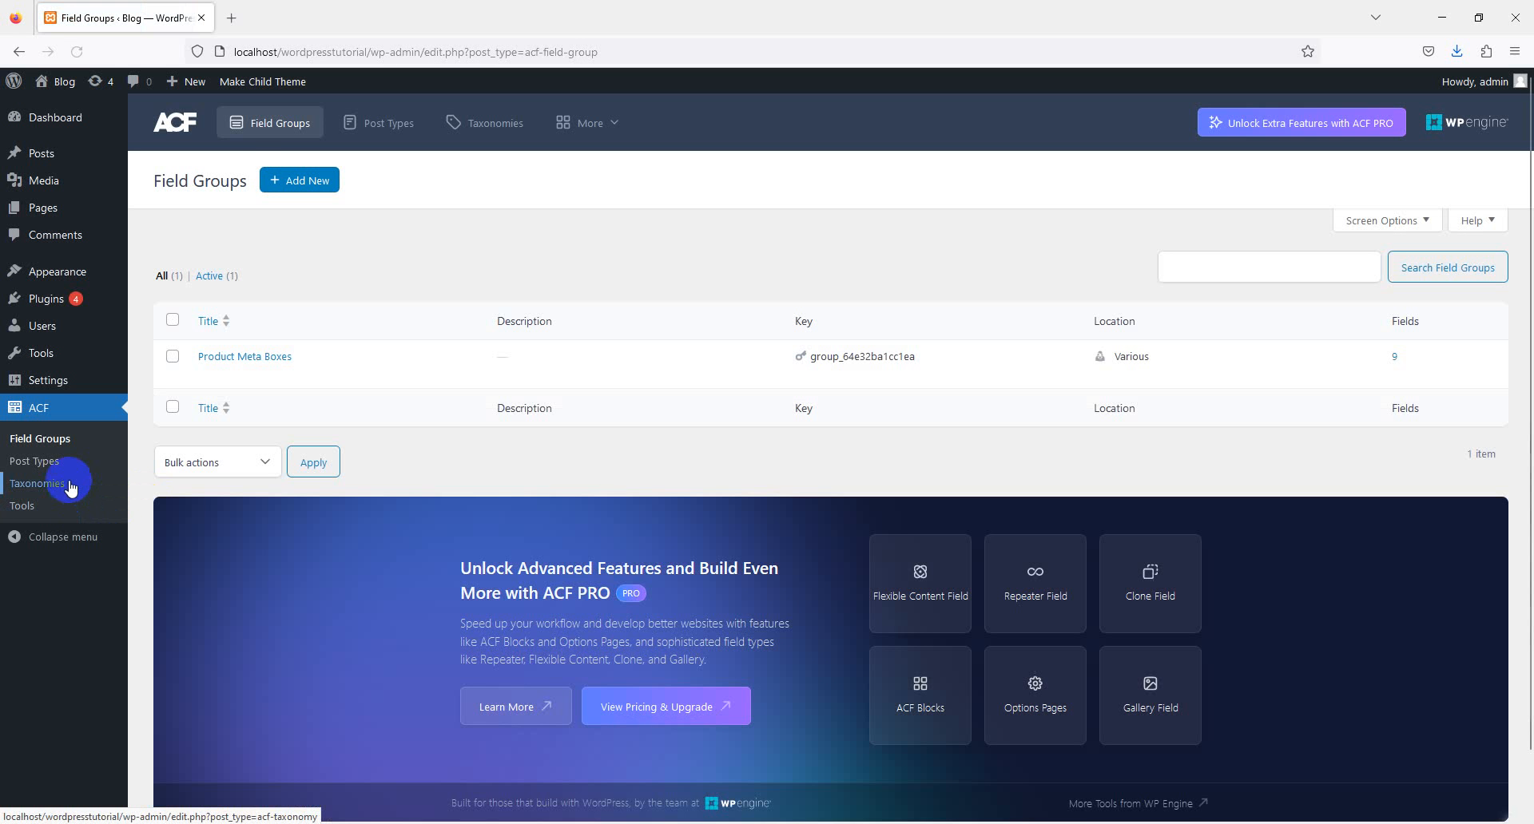
click(36, 462)
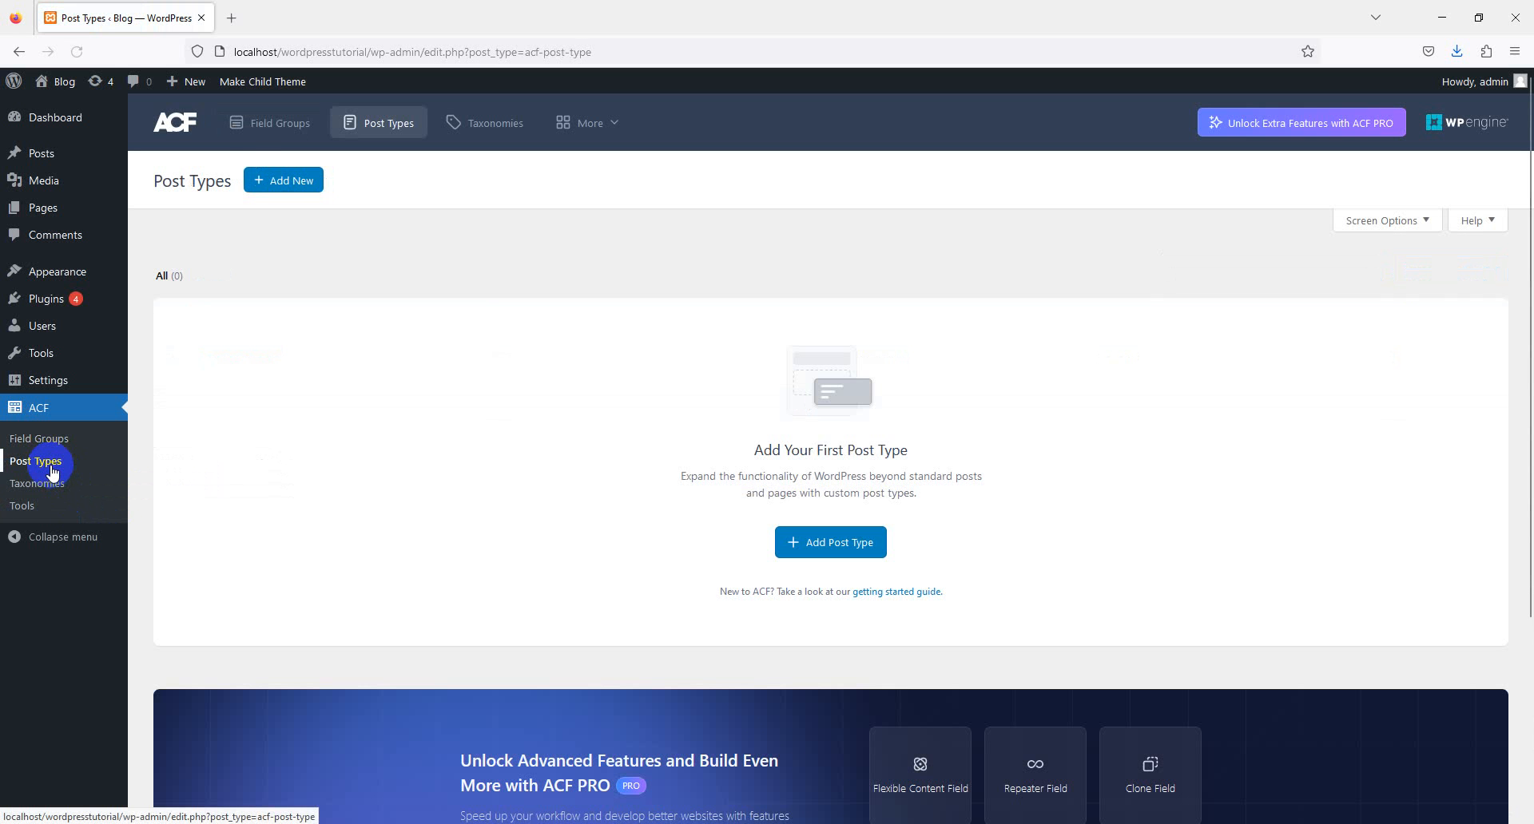
click(828, 540)
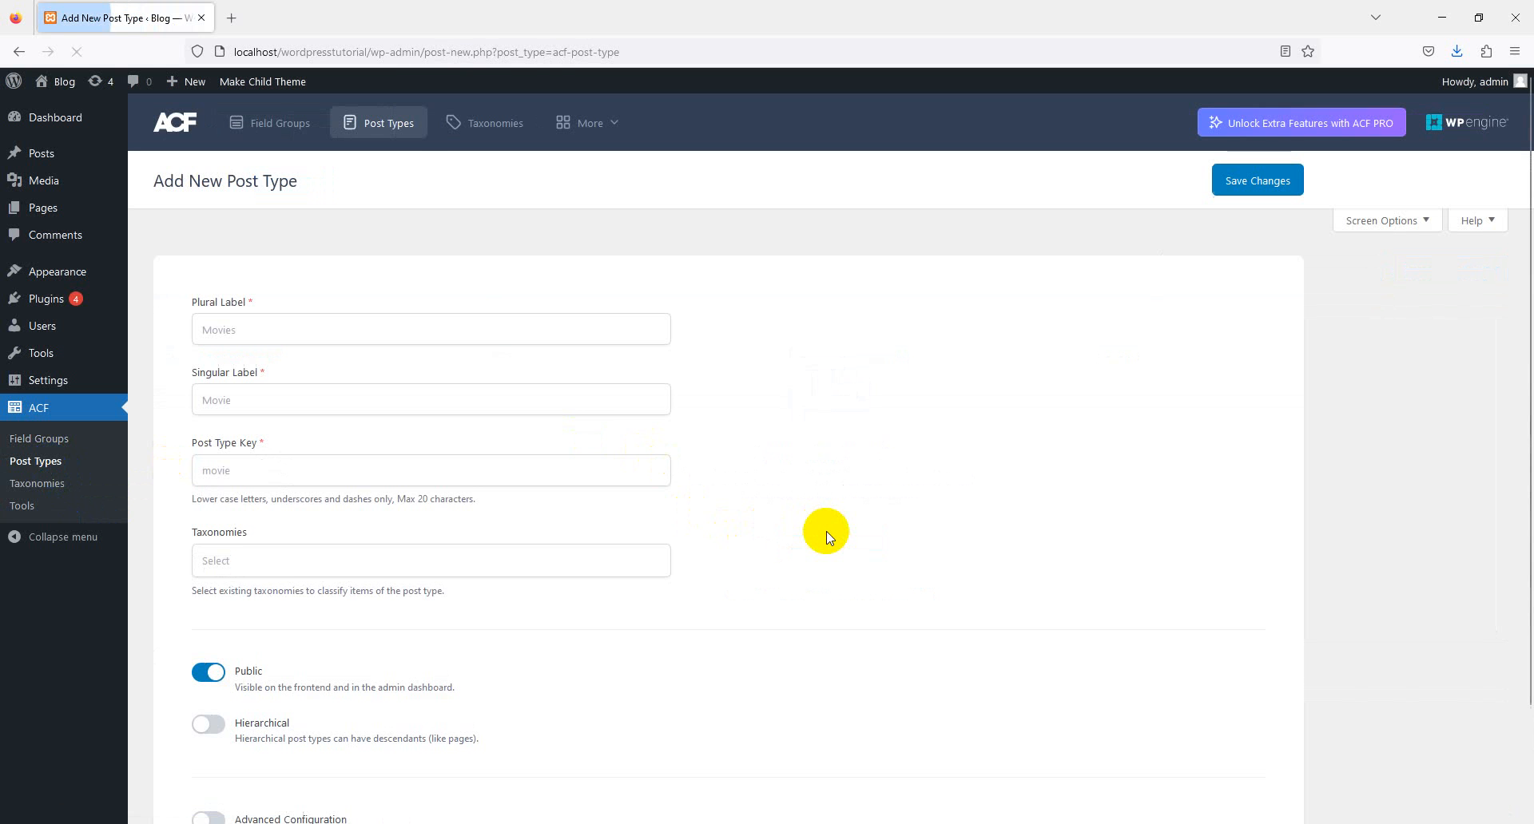
click(324, 323)
text(Books)
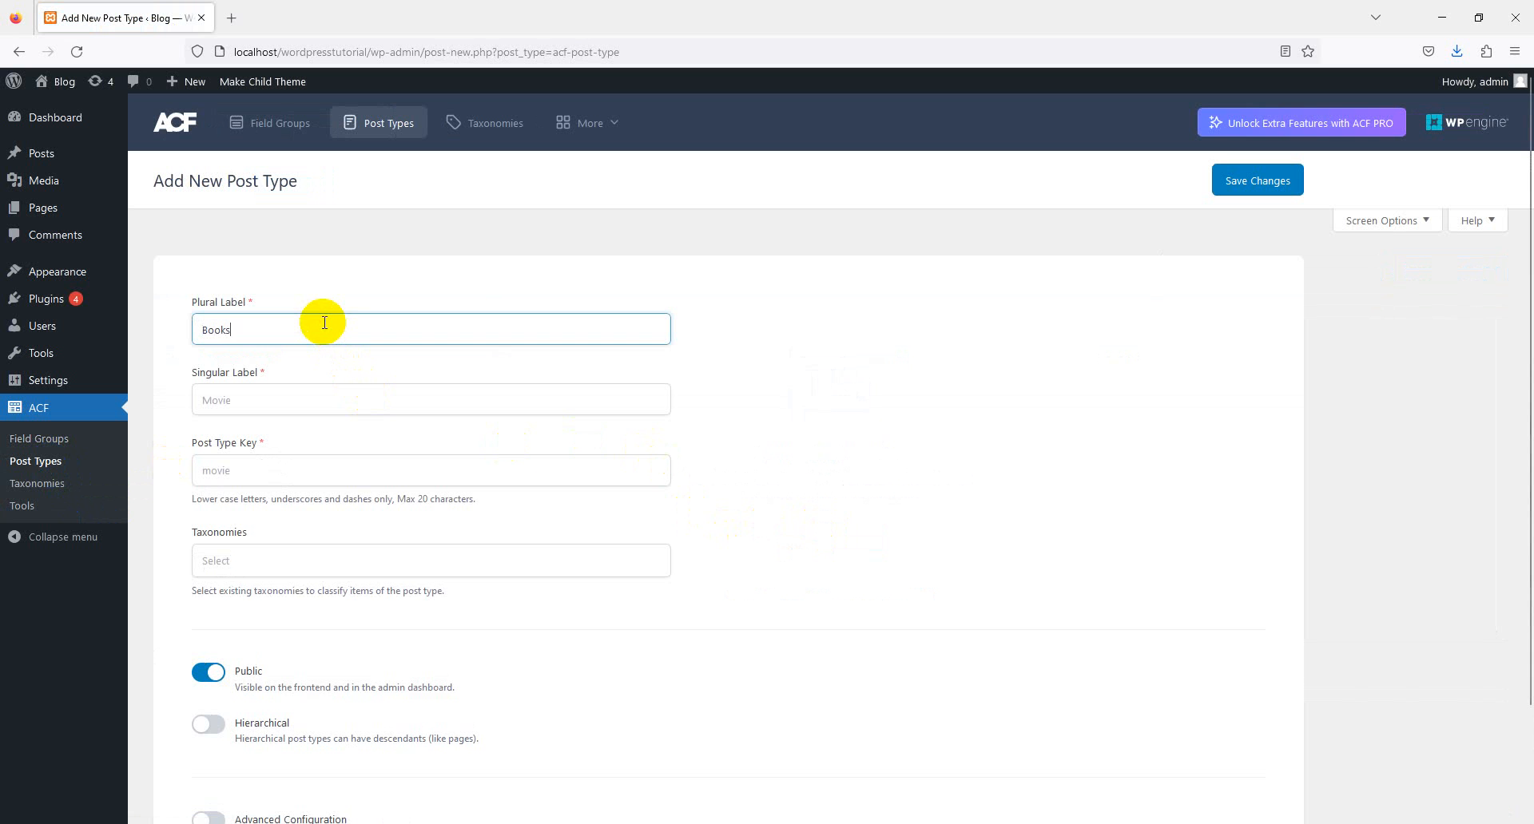
click(324, 391)
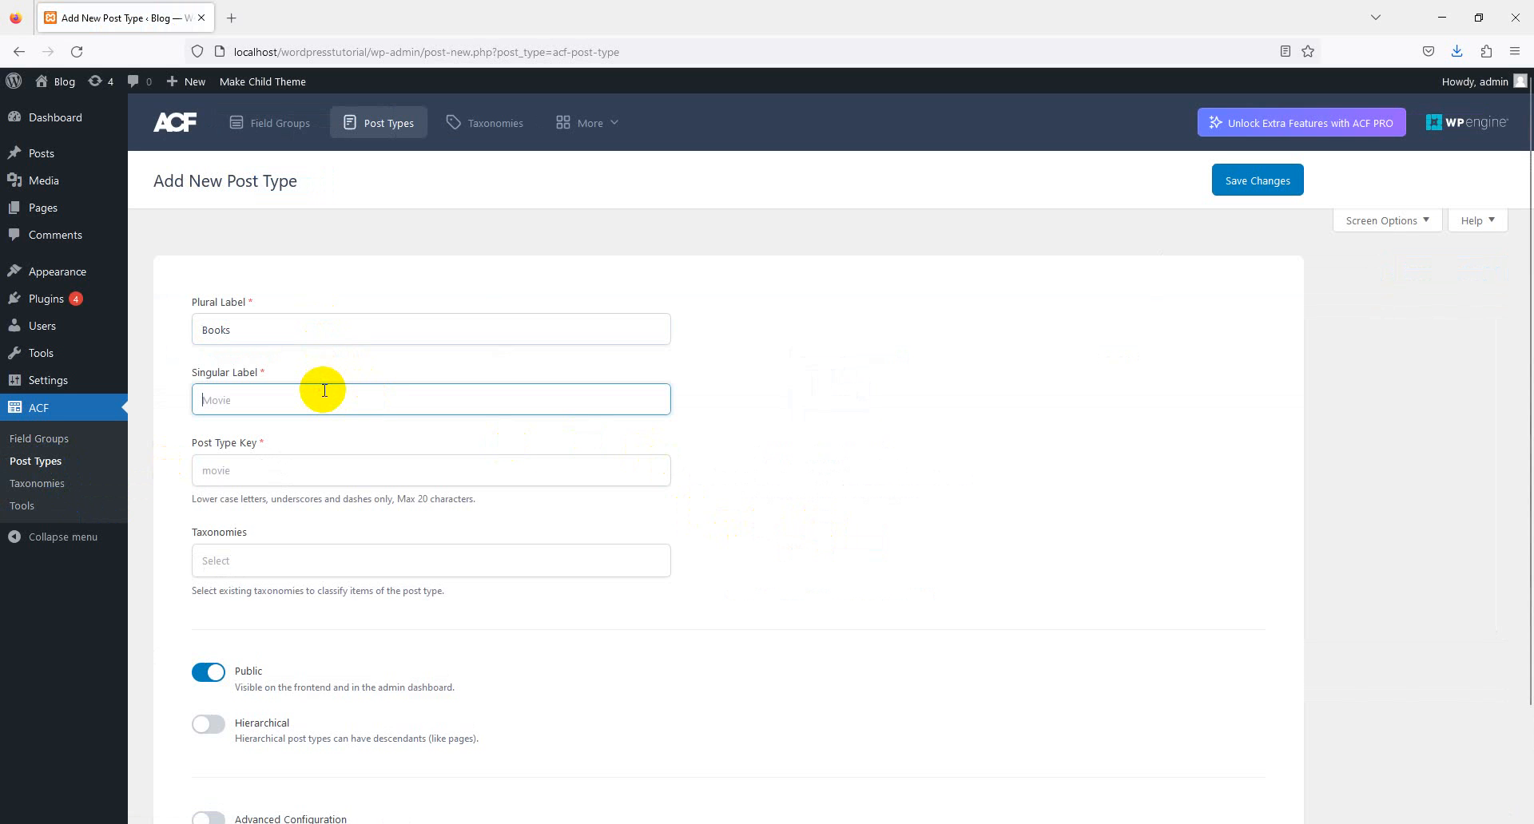
text(Book)
click(350, 421)
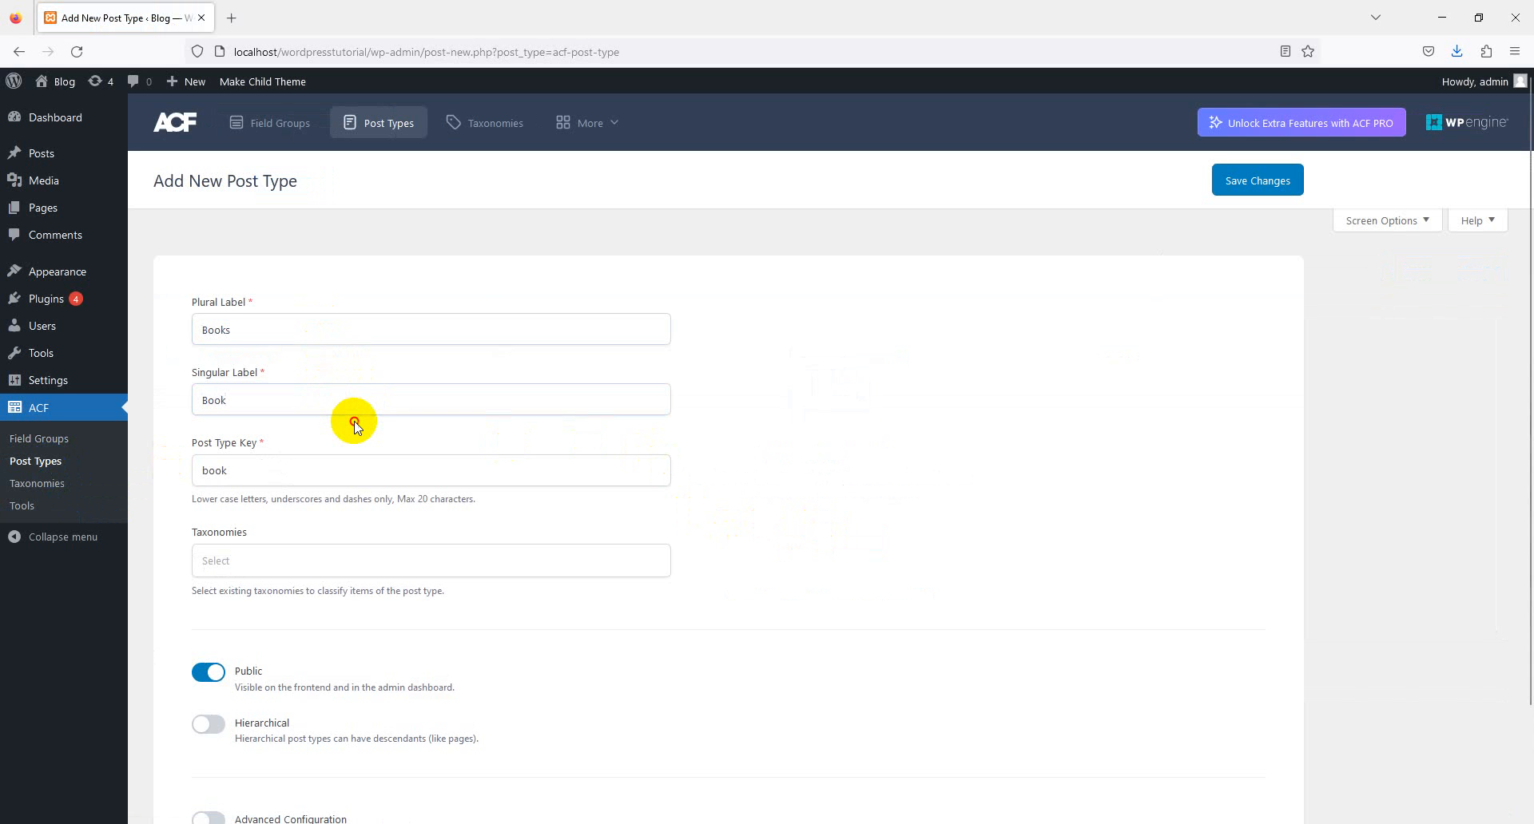
- Enable the Hierarchical and Advanced Configuration options for the Books post type, leaving the taxonomies unset
scroll(353, 421, down, 3)
click(337, 450)
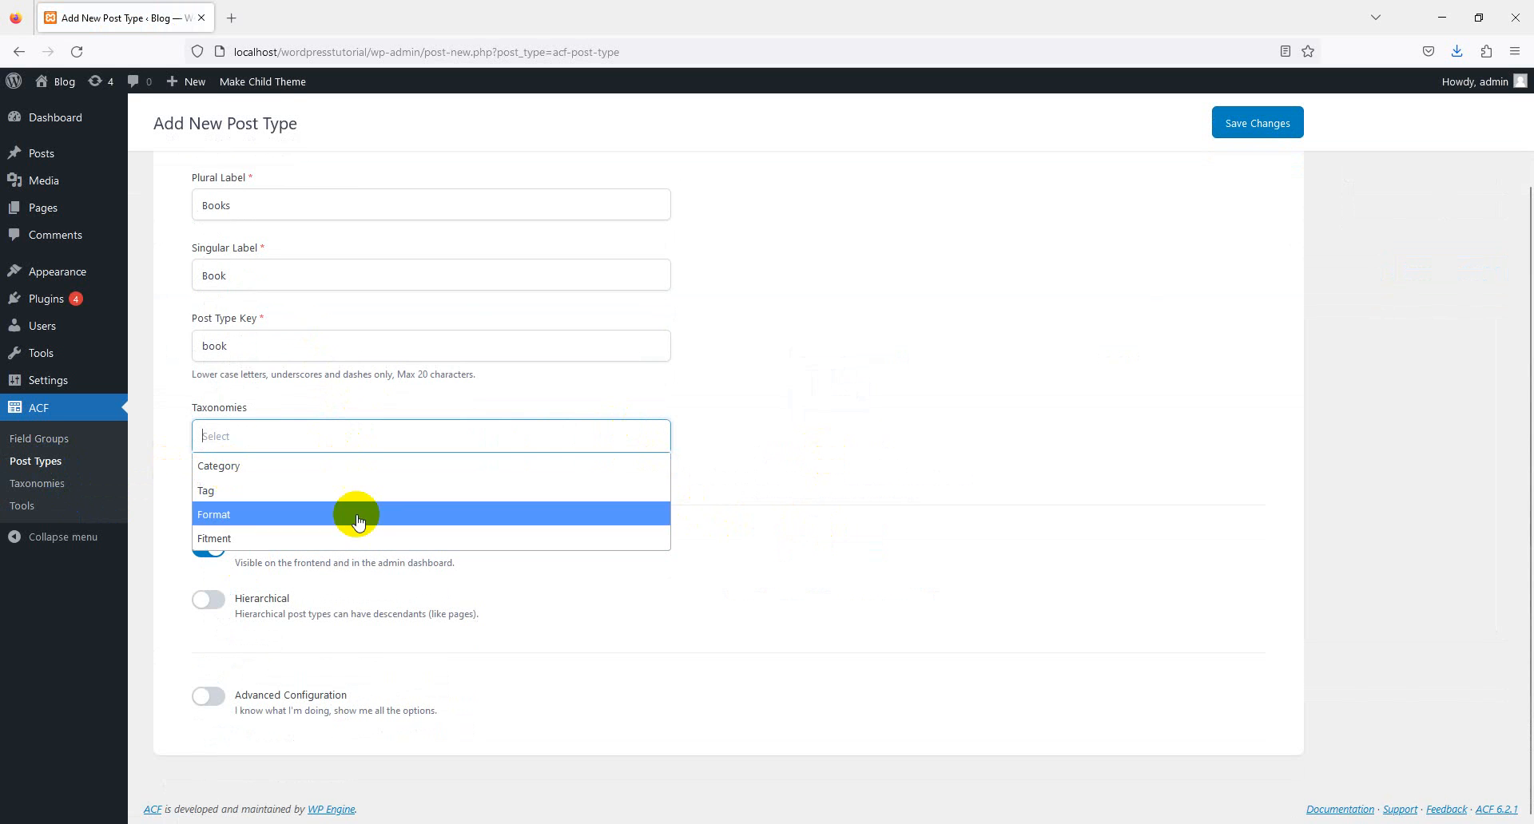
click(791, 442)
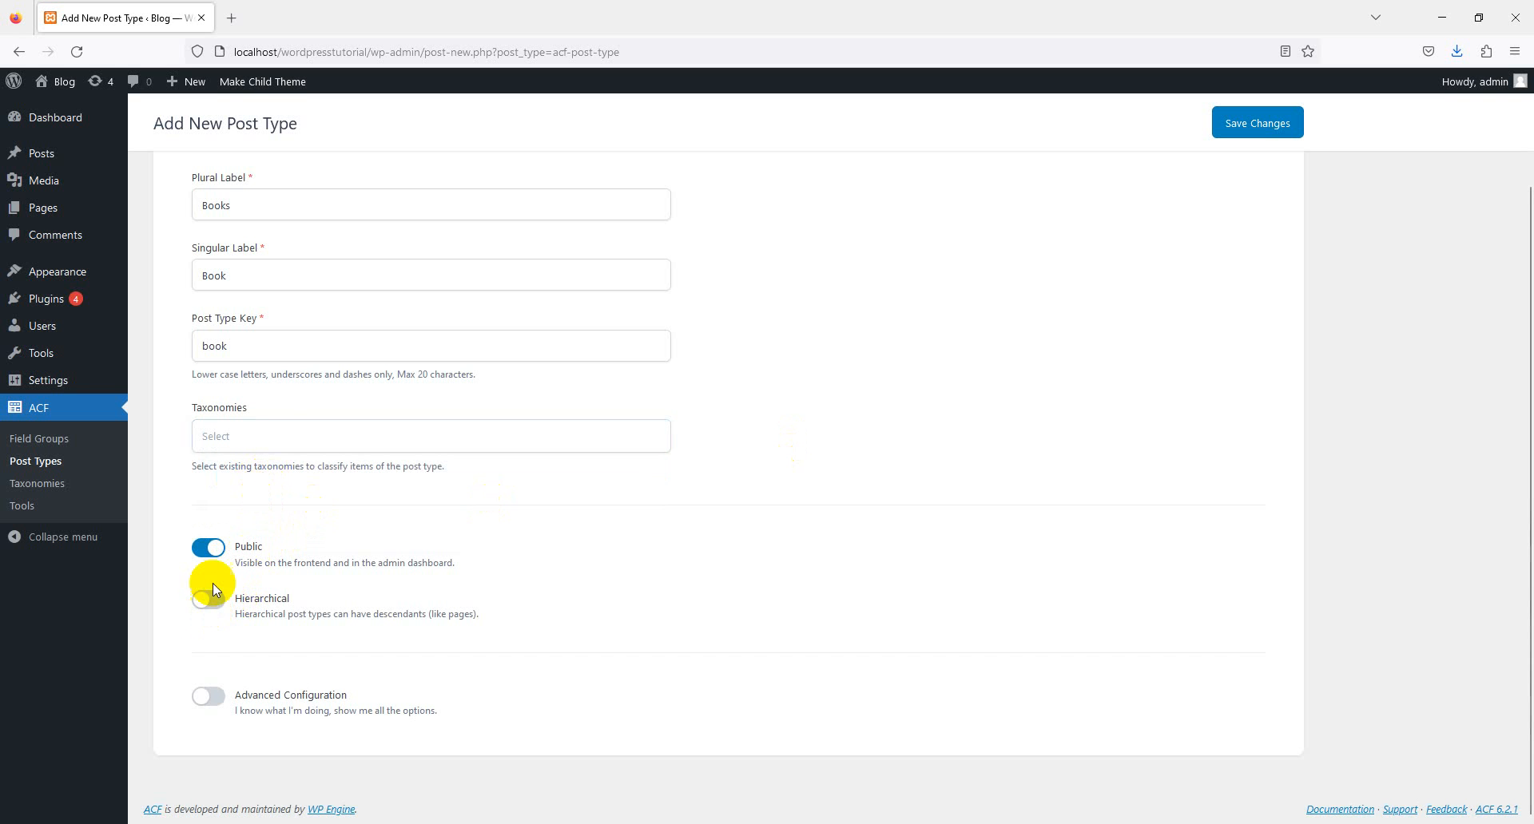
click(211, 608)
click(214, 703)
- Enable editor support for Author, Excerpt, Custom Fields, Comments, Revisions, Post Formats and Page Attributes in the post type's advanced settings
scroll(216, 709, down, 6)
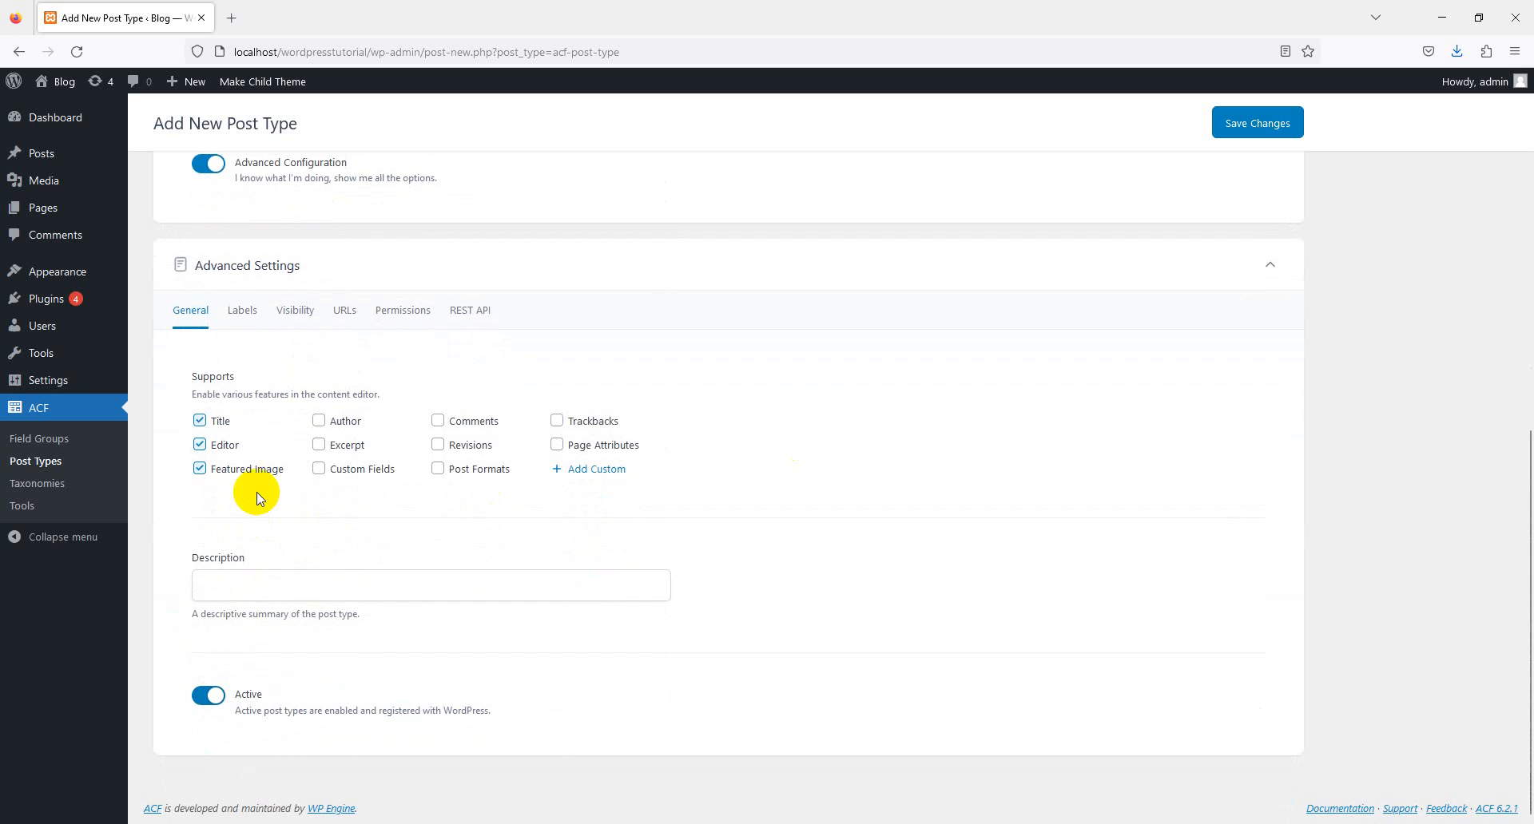
click(332, 421)
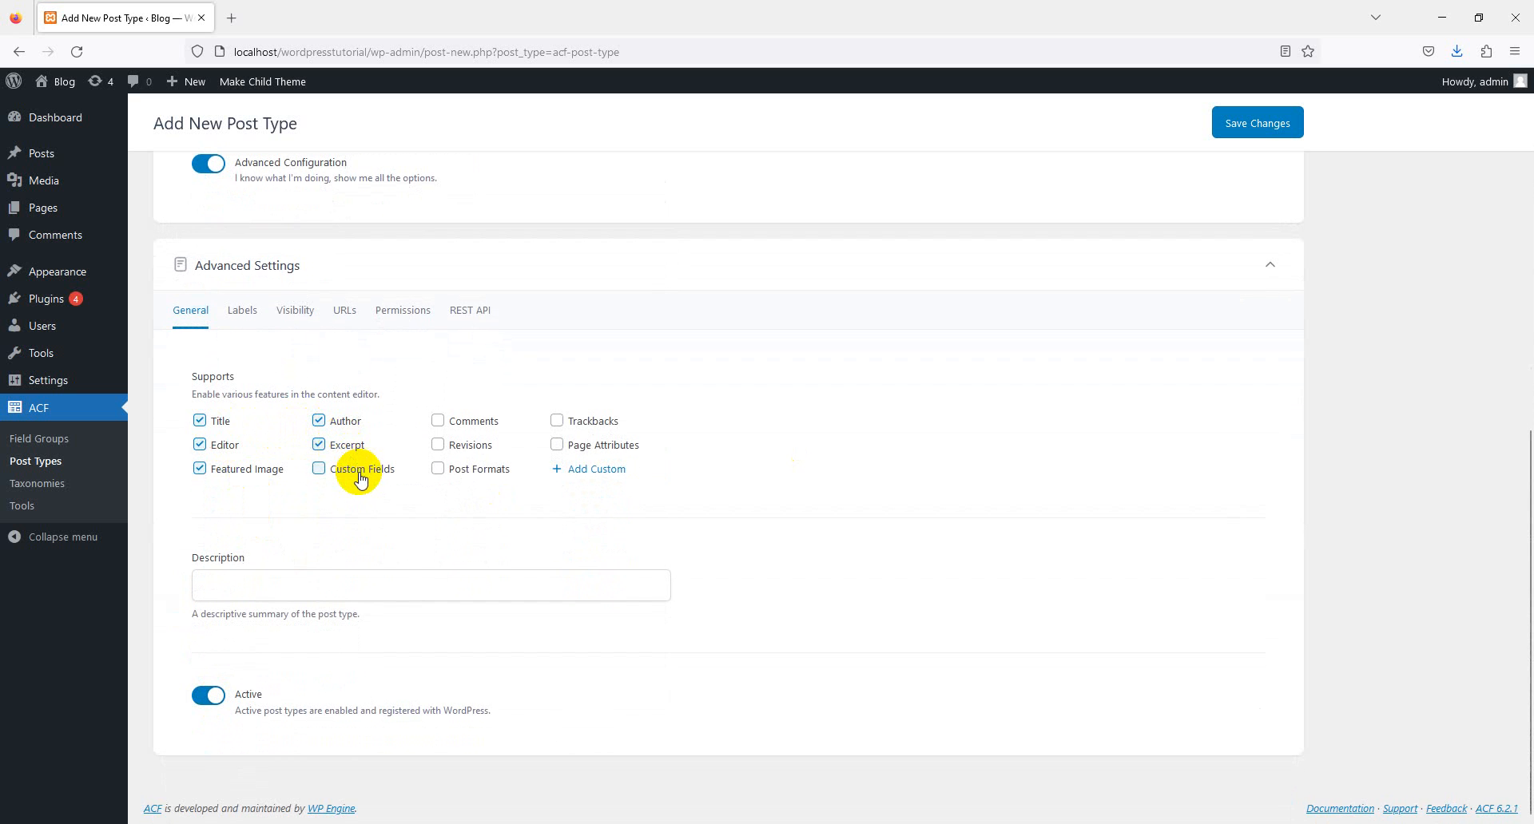
click(445, 441)
click(600, 452)
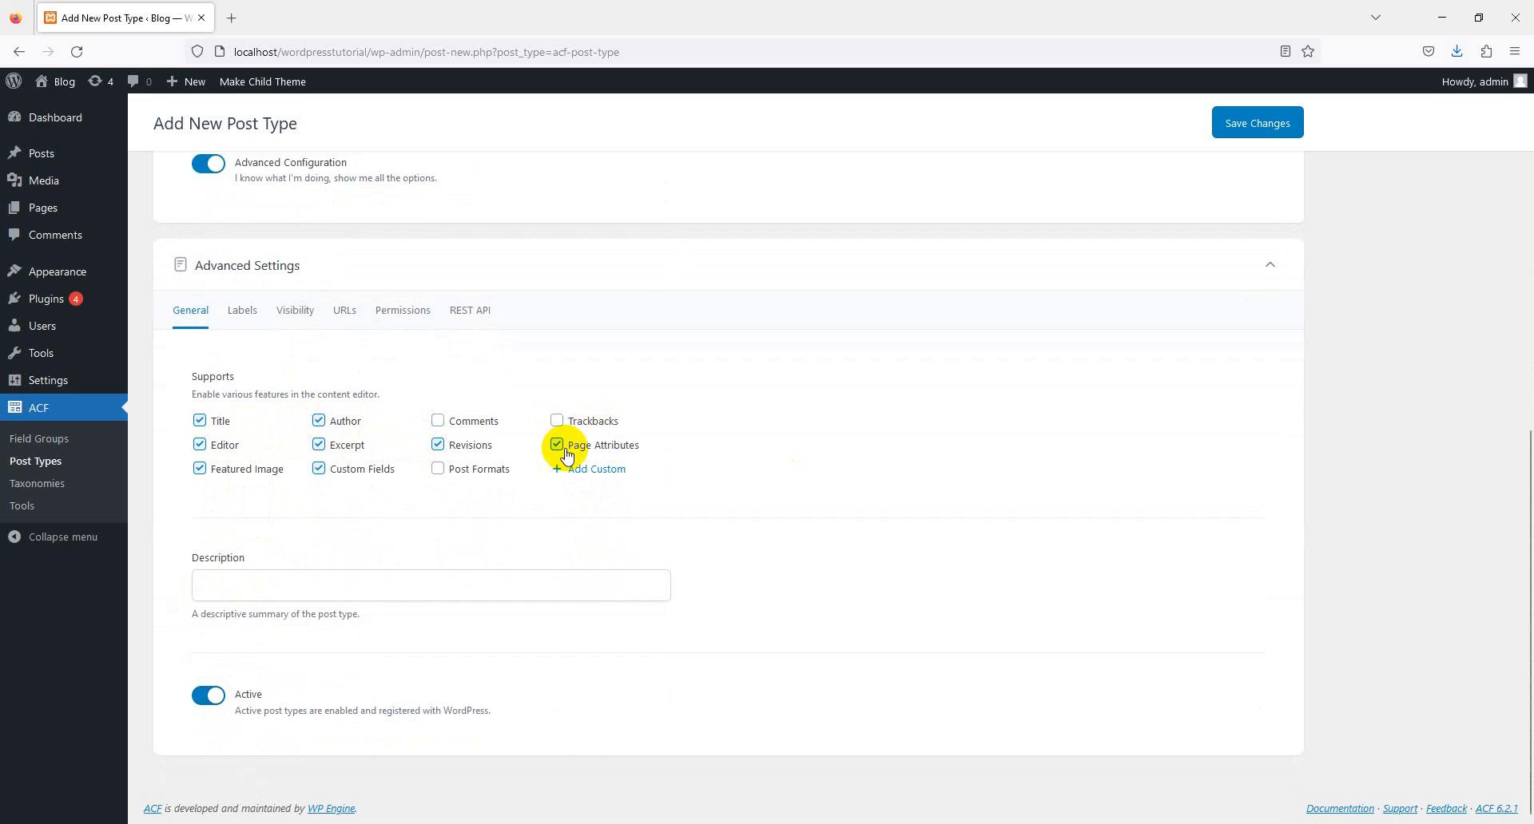
click(507, 472)
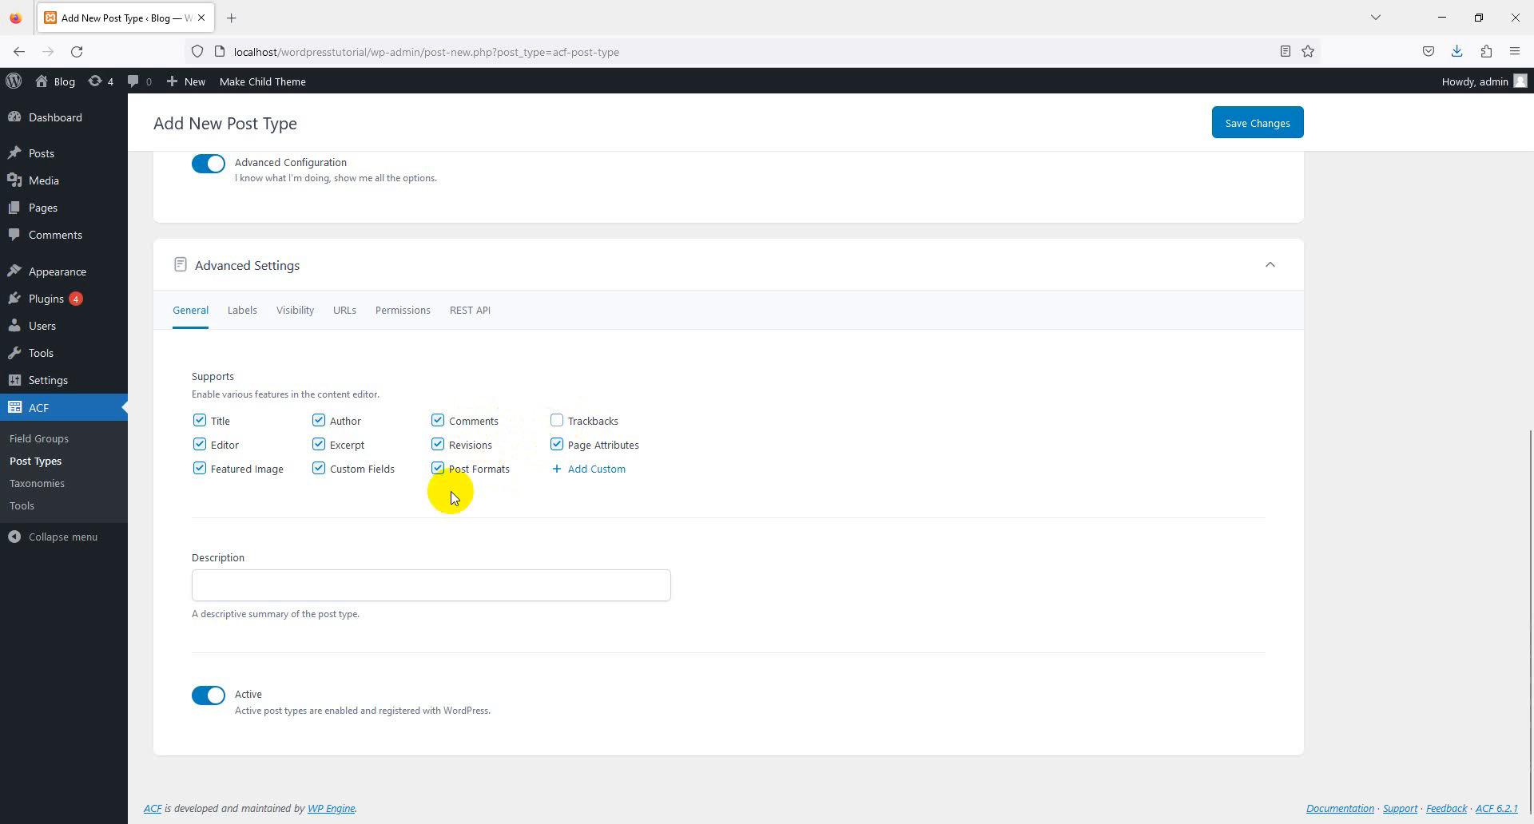
- Set the post type's description to "Here is list of books in PDF formate" and save the post type
click(367, 581)
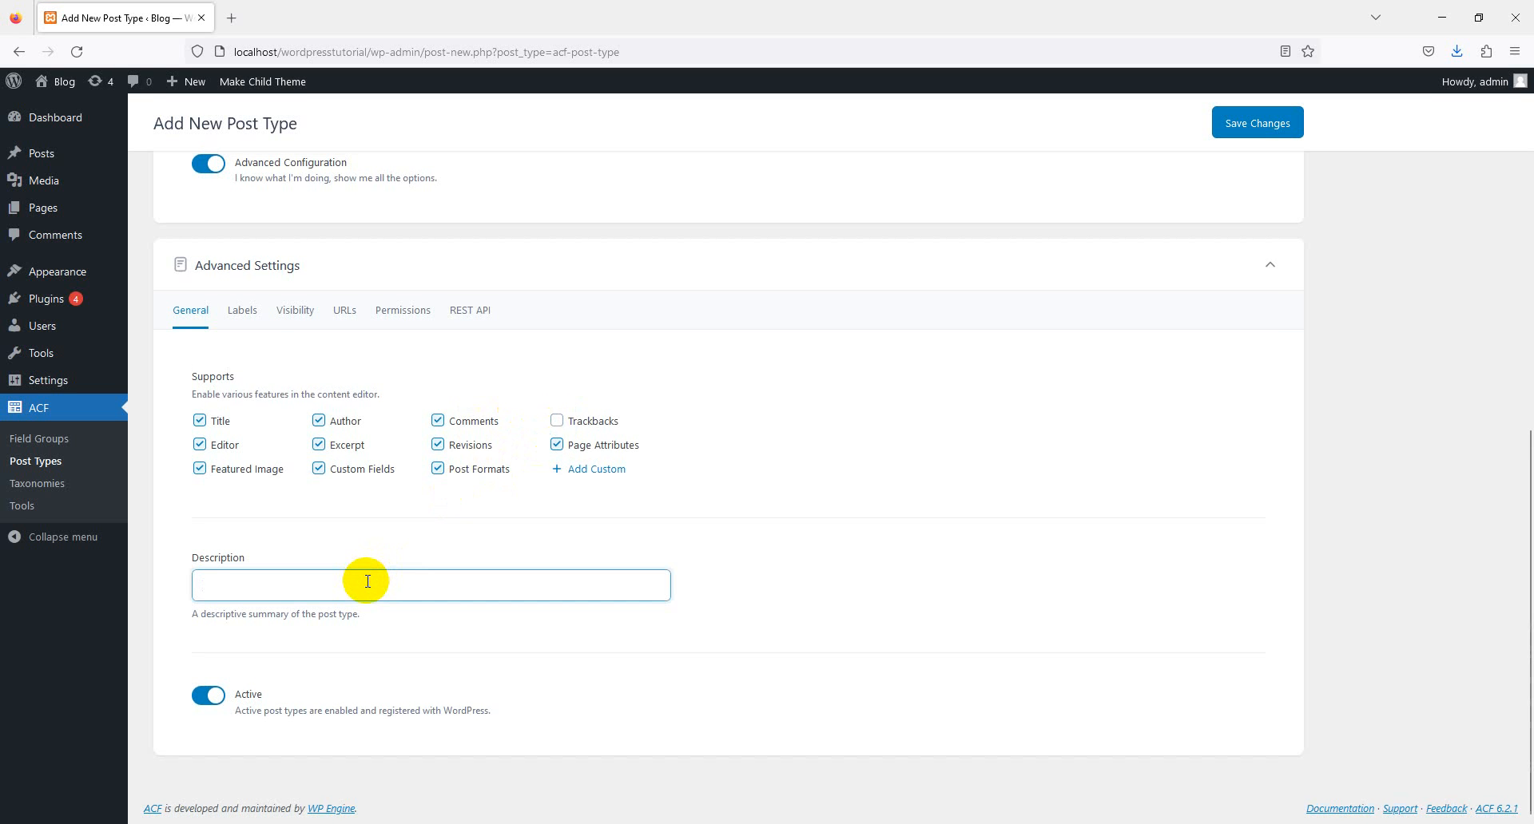
text(Here is list of books in PDF formate)
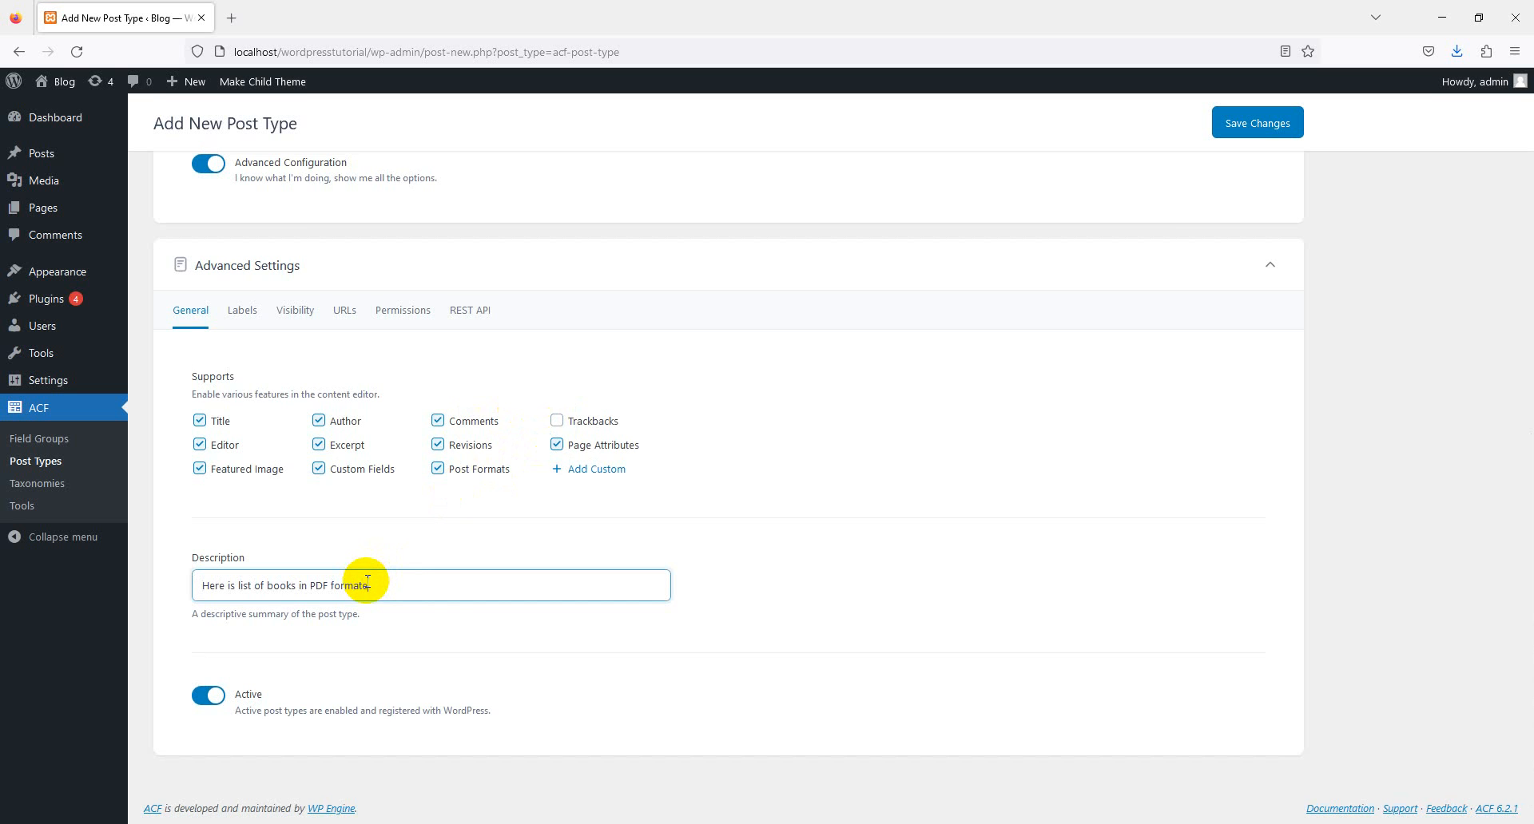
click(1275, 128)
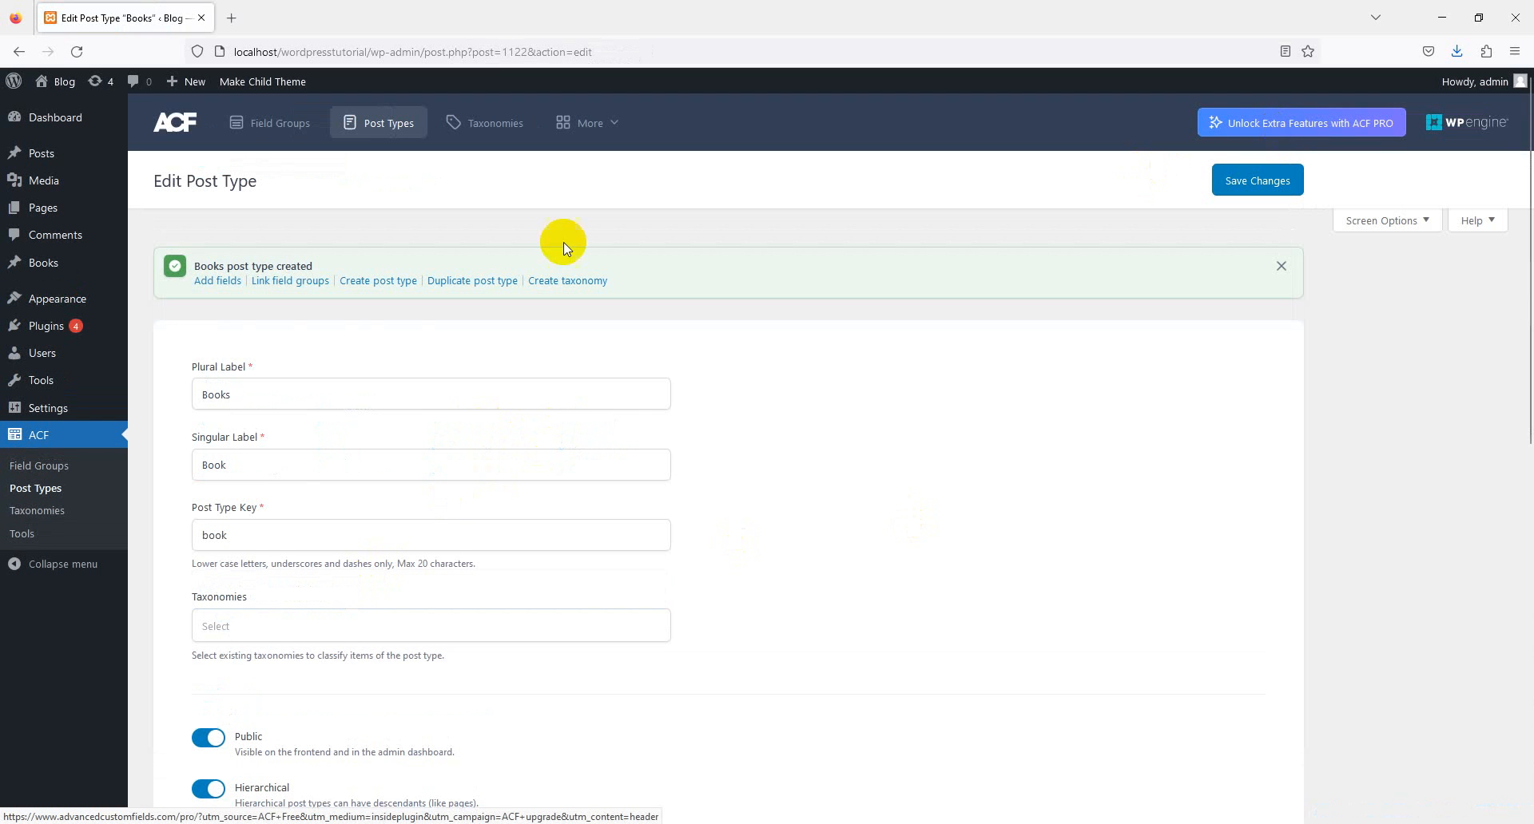
- Add a new book titled "TEST book 1" with the paragraph "TESTING BOOK" and publish it
click(71, 266)
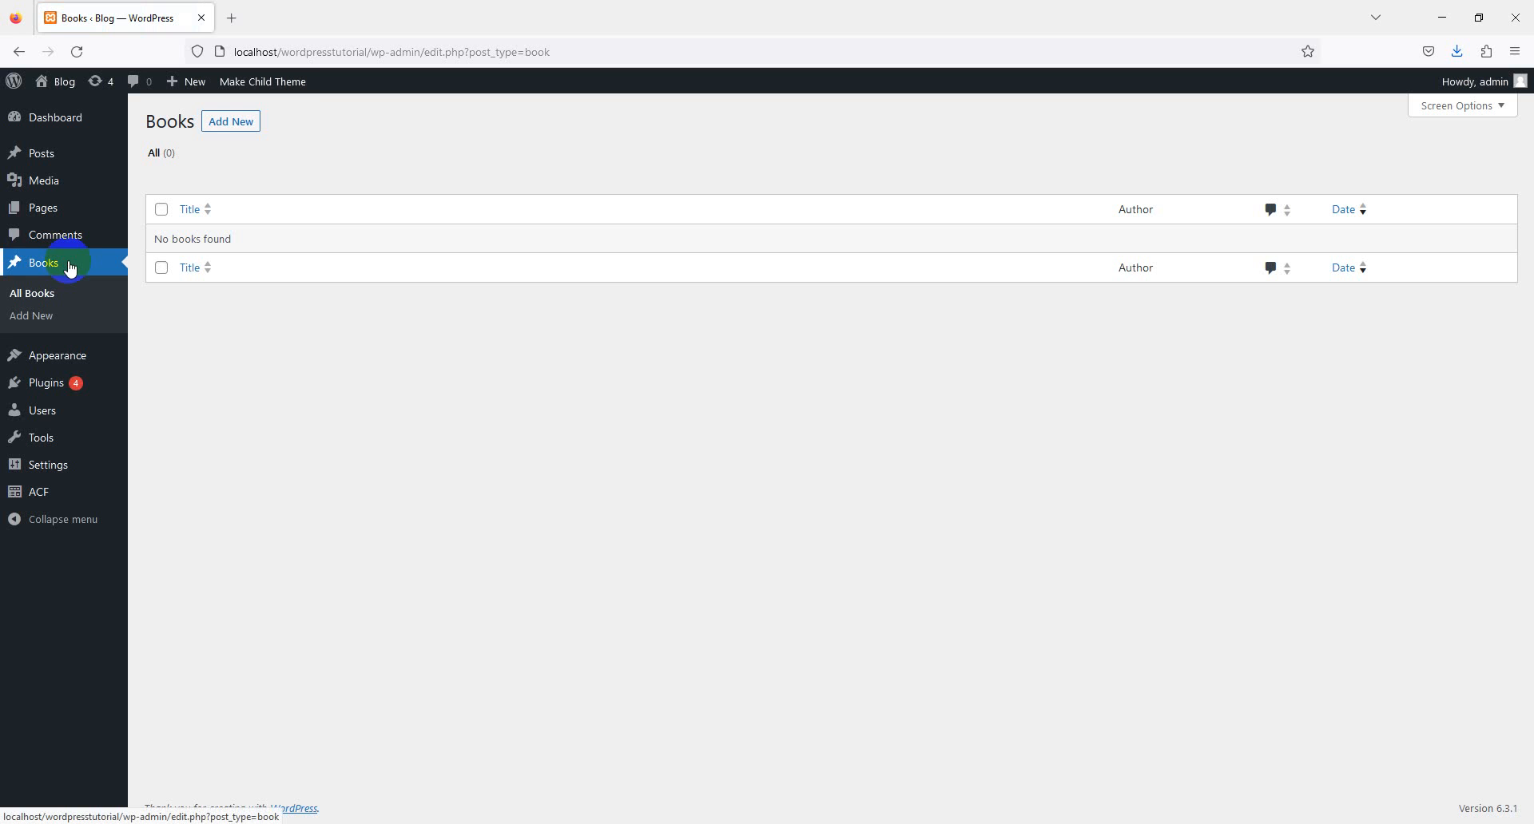
click(247, 130)
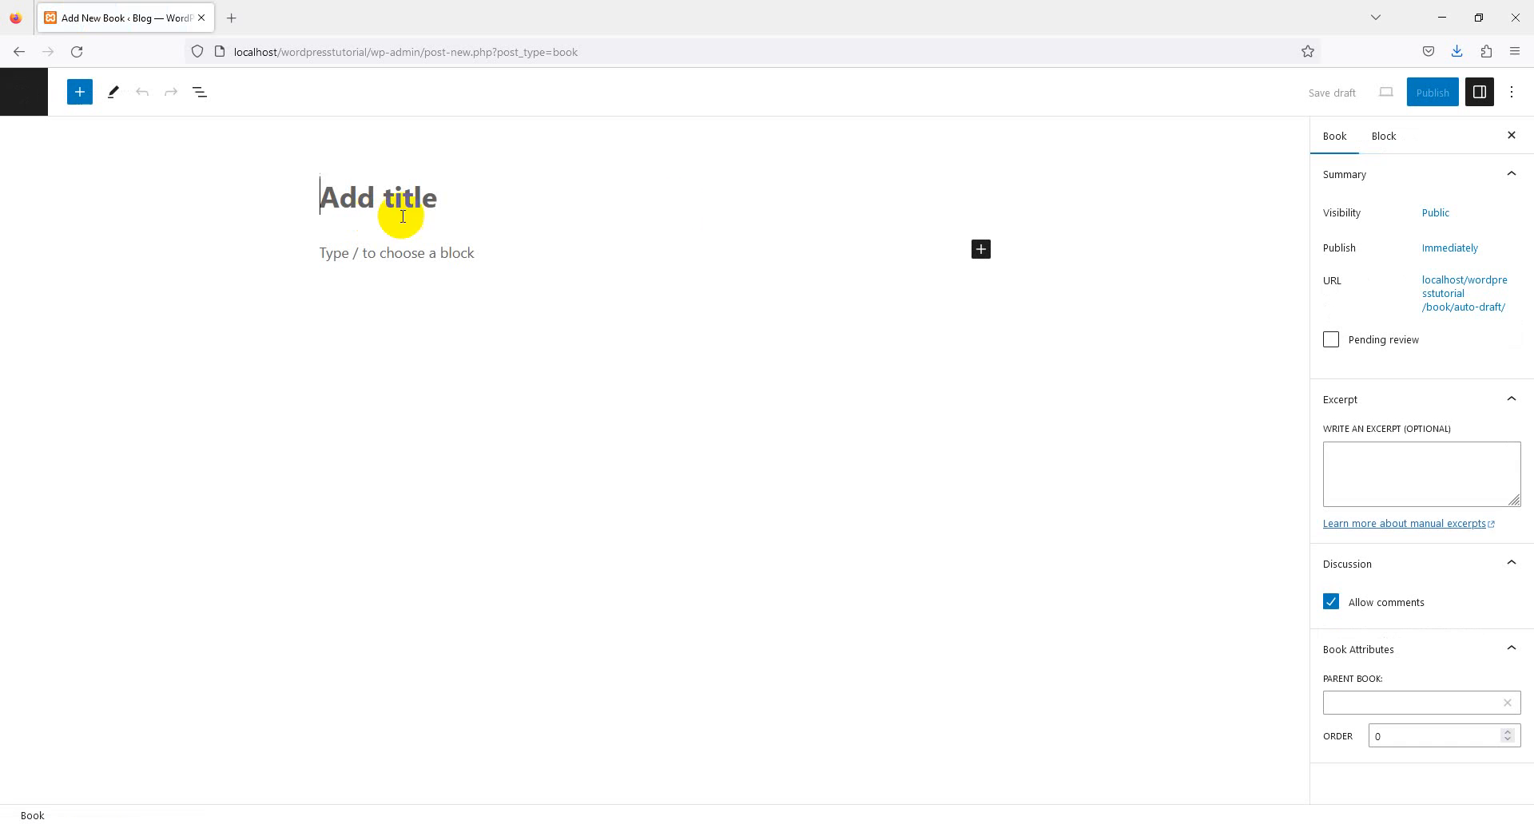
scroll(1357, 559, down, 3)
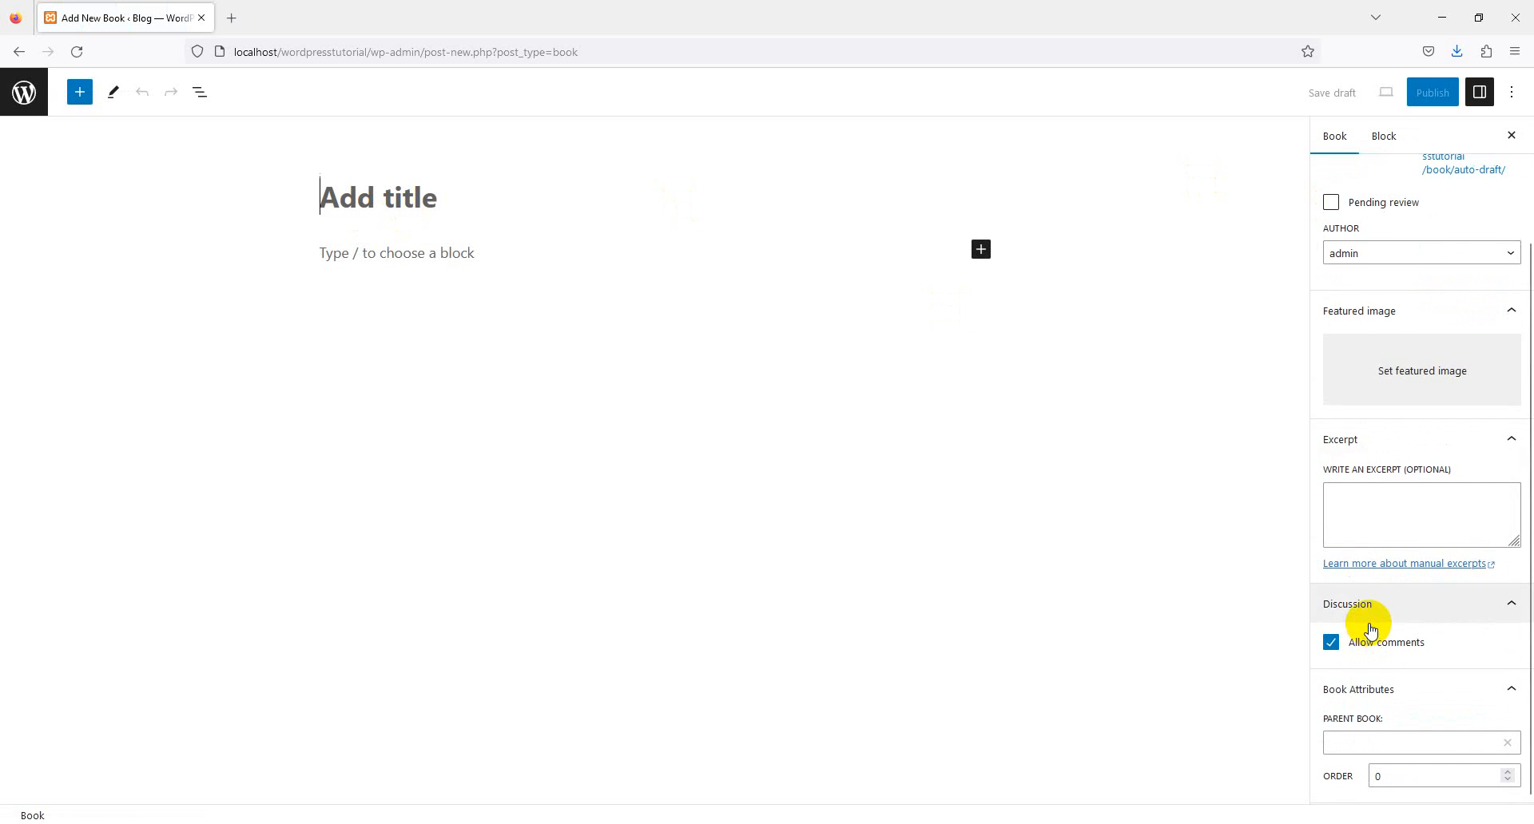
scroll(1369, 421, up, 3)
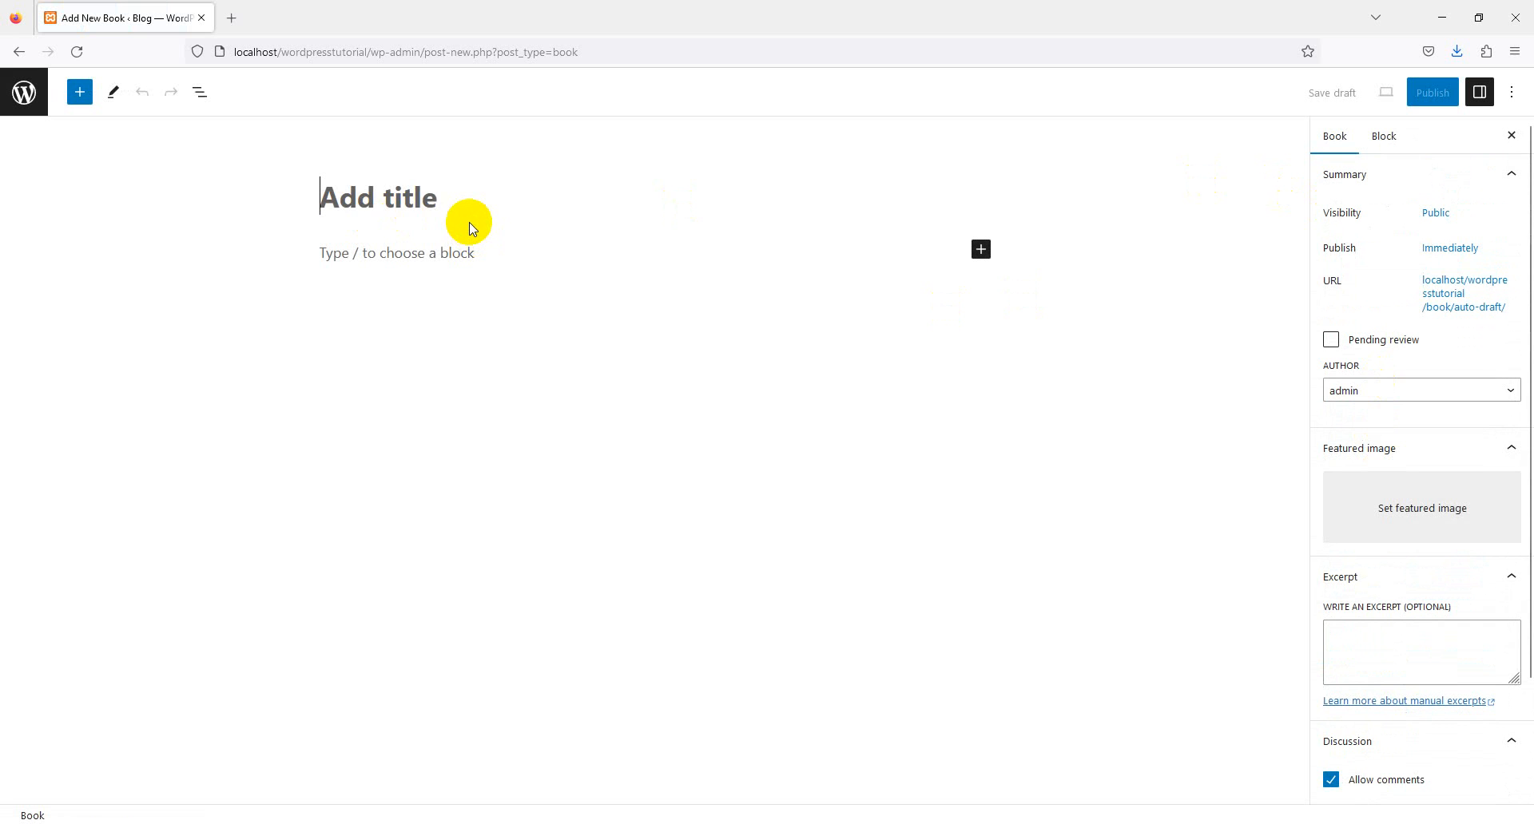
text(TEST book 1)
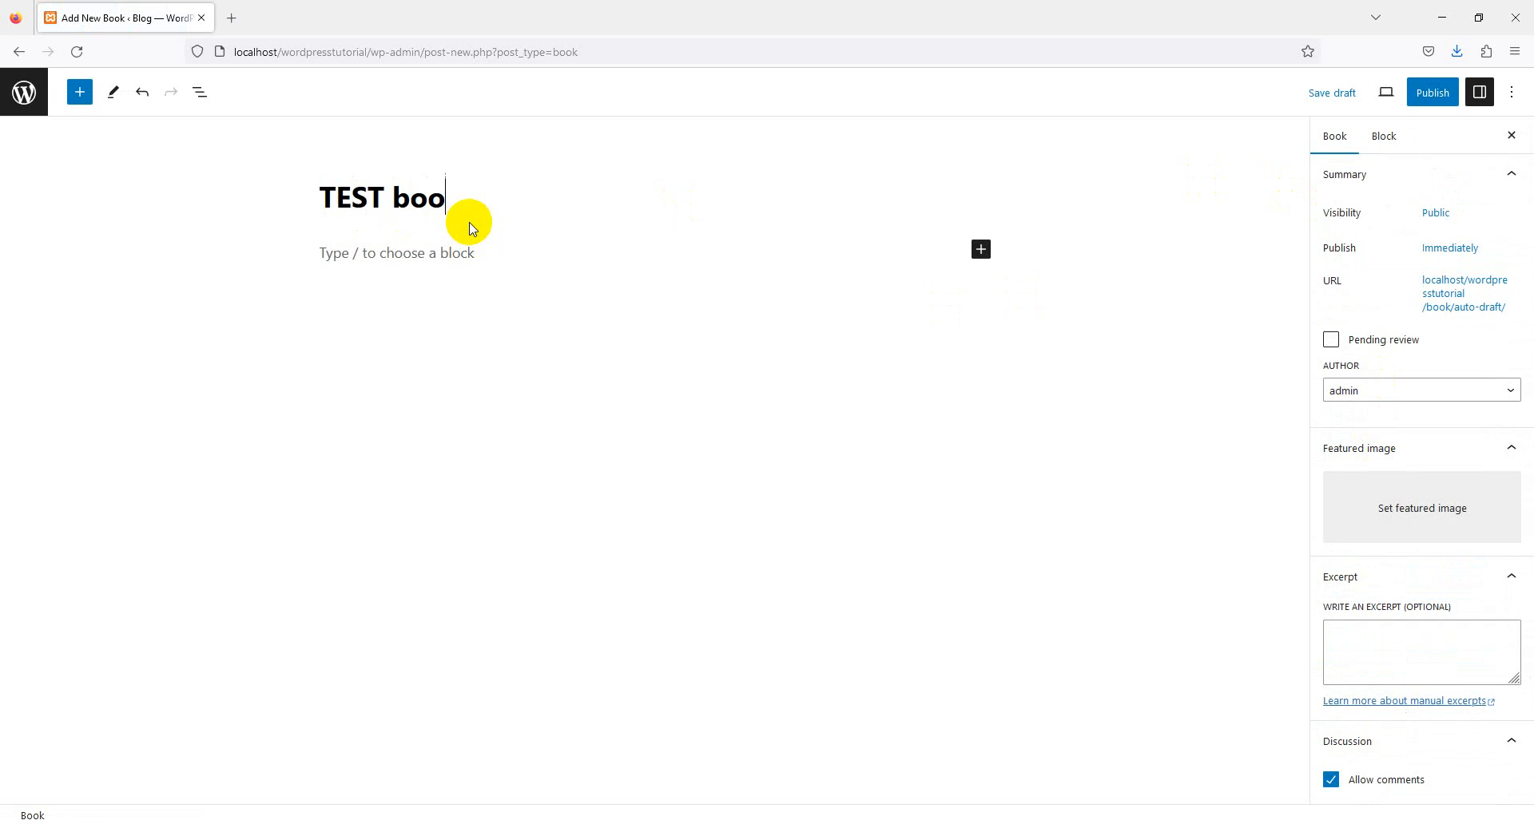
click(475, 249)
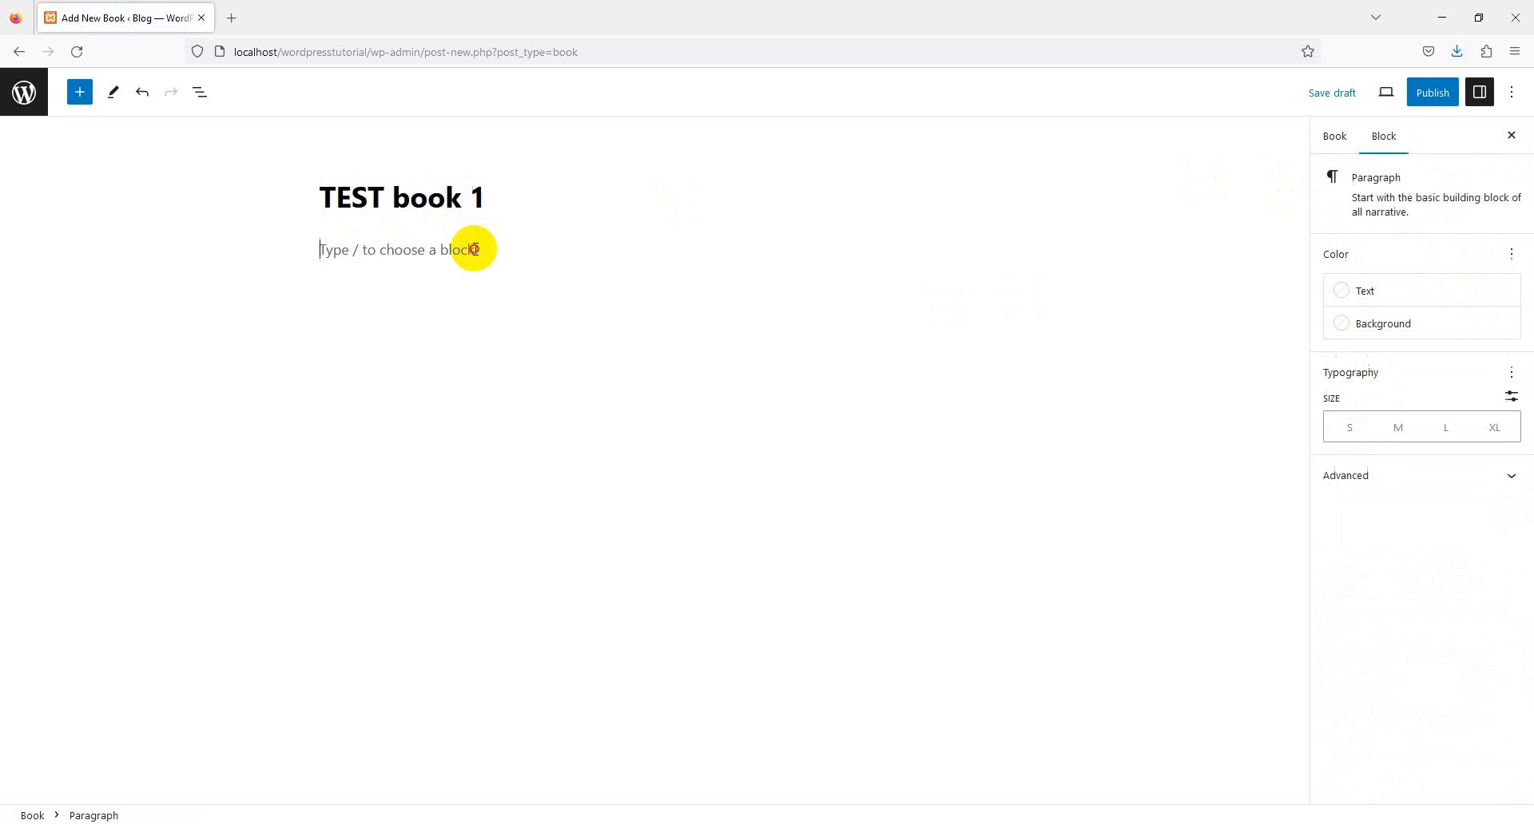
text(TESTING)
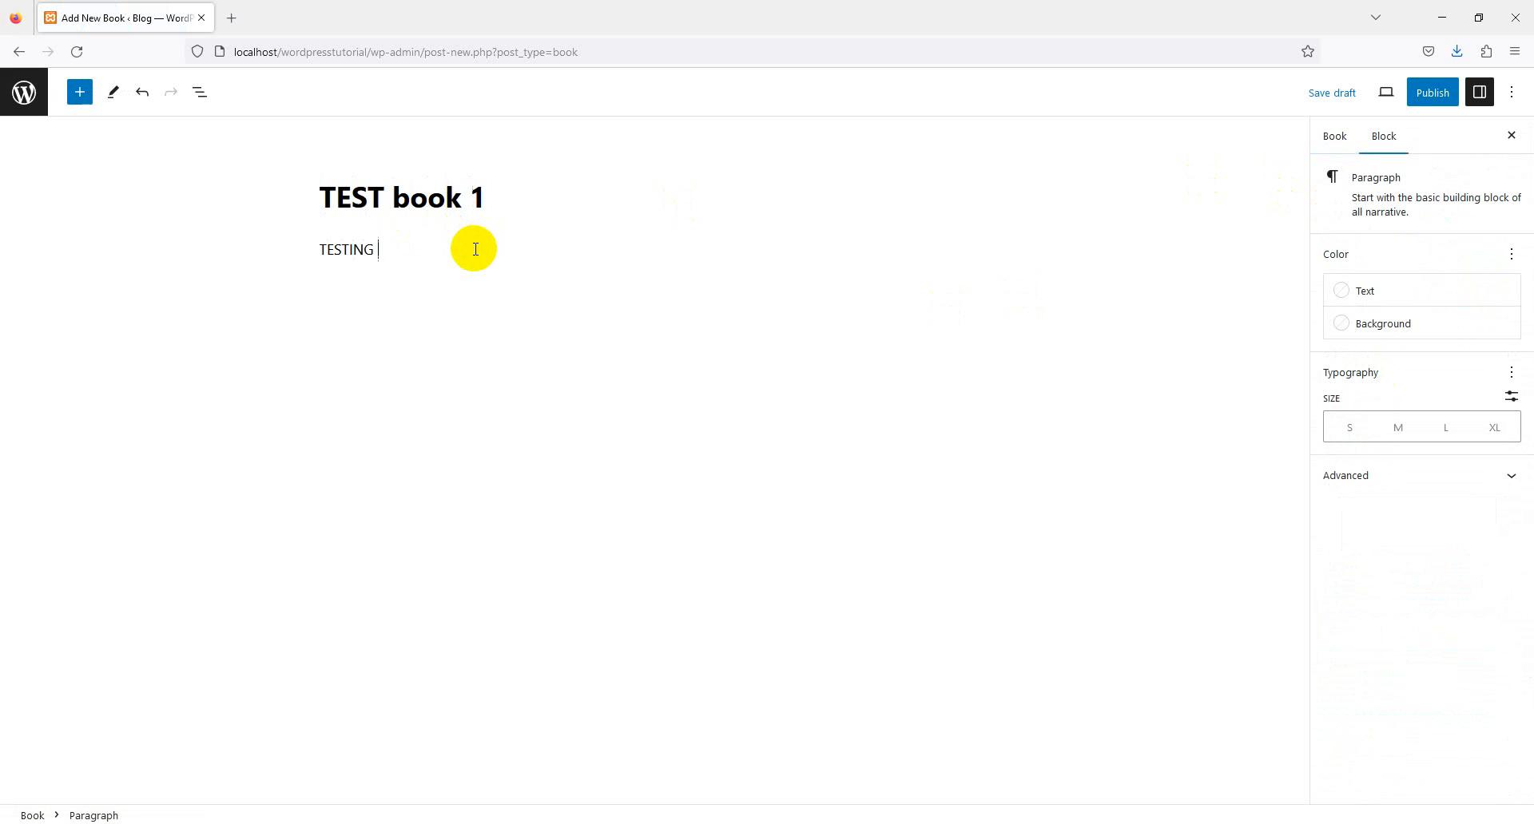
text( BOOK)
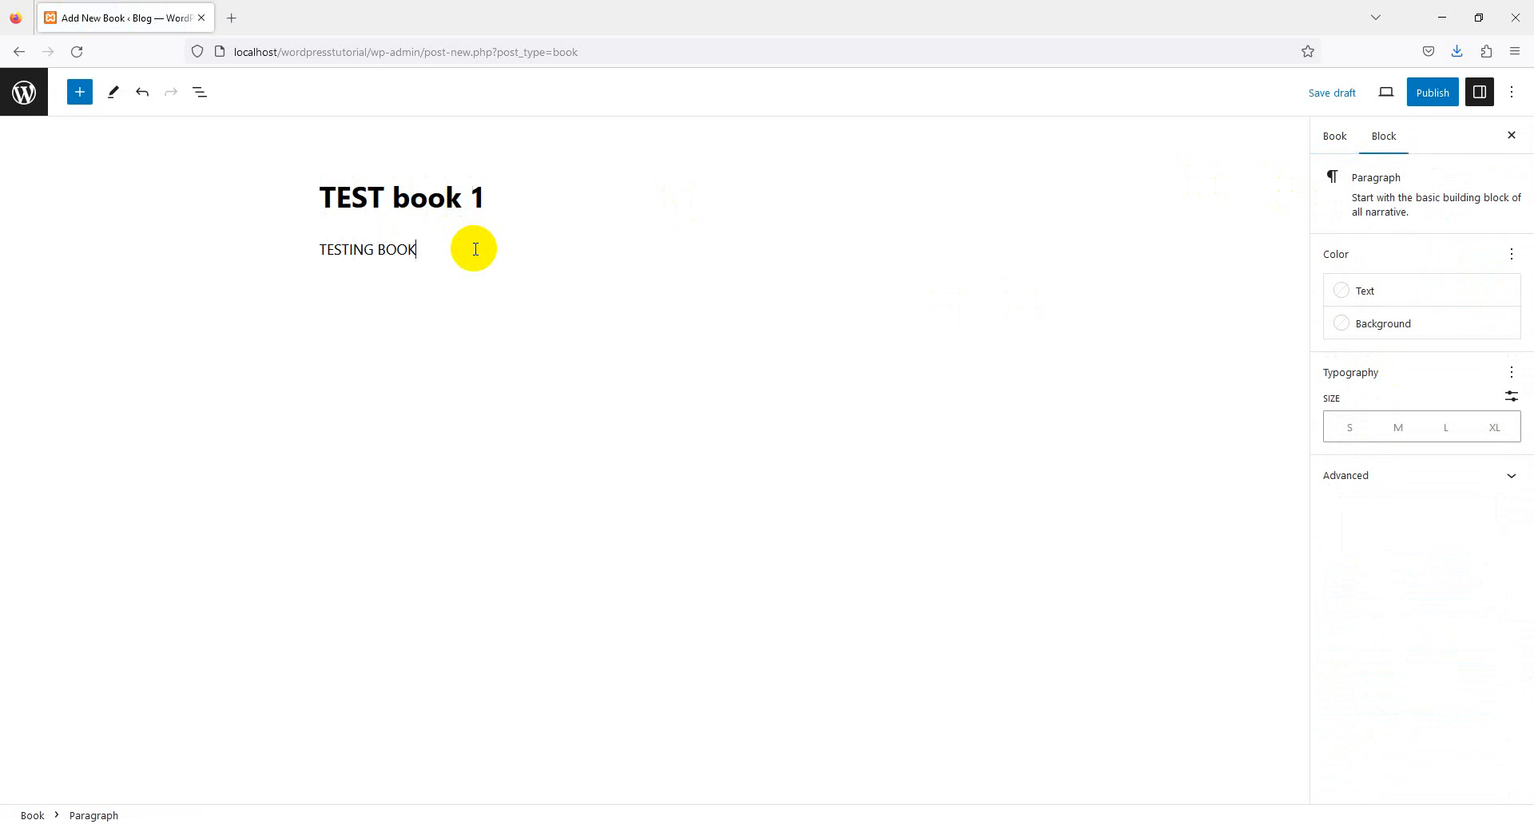
click(1432, 96)
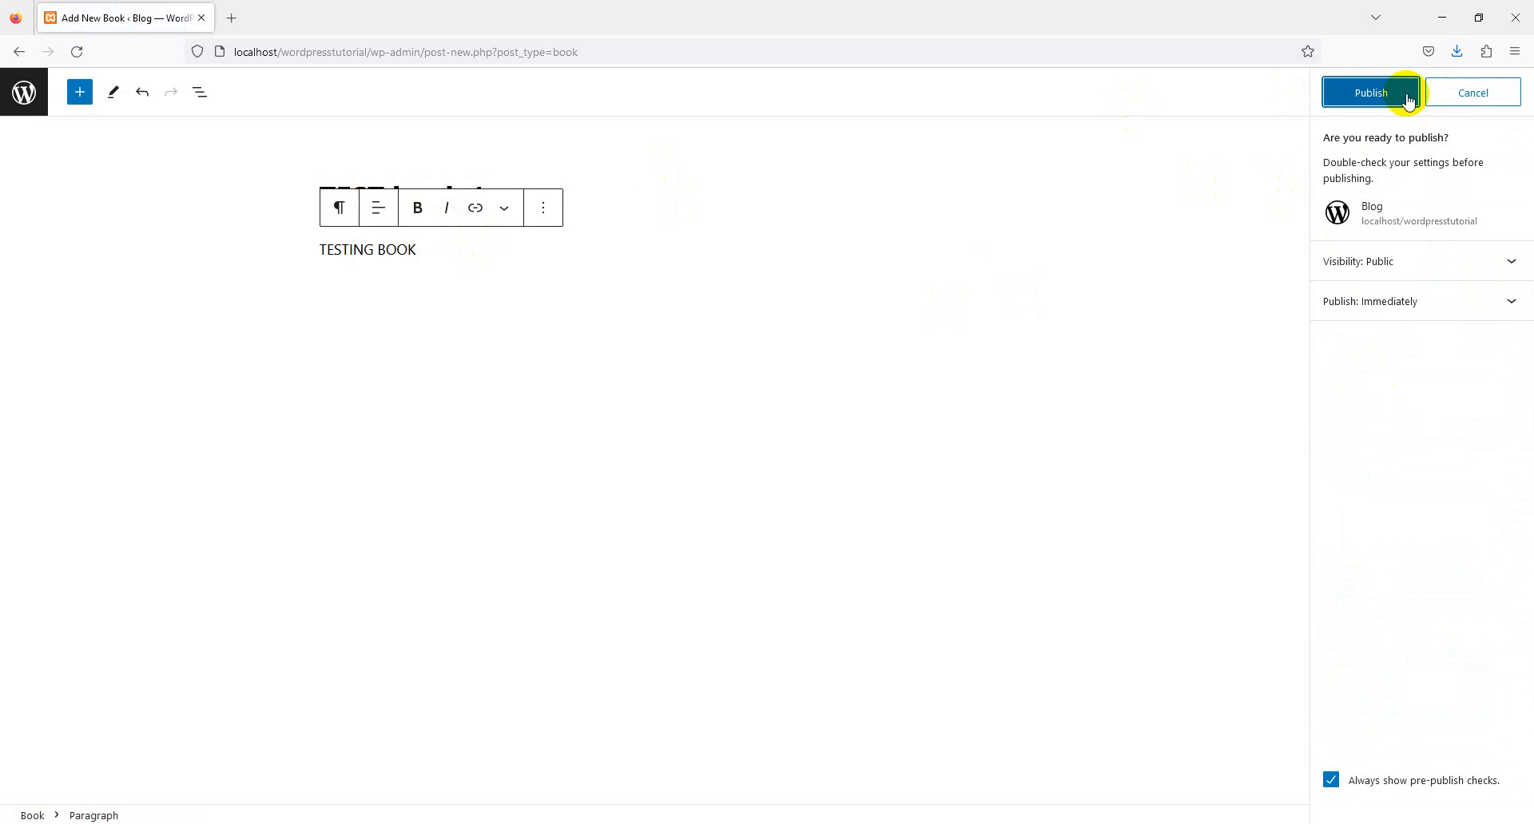
click(1402, 90)
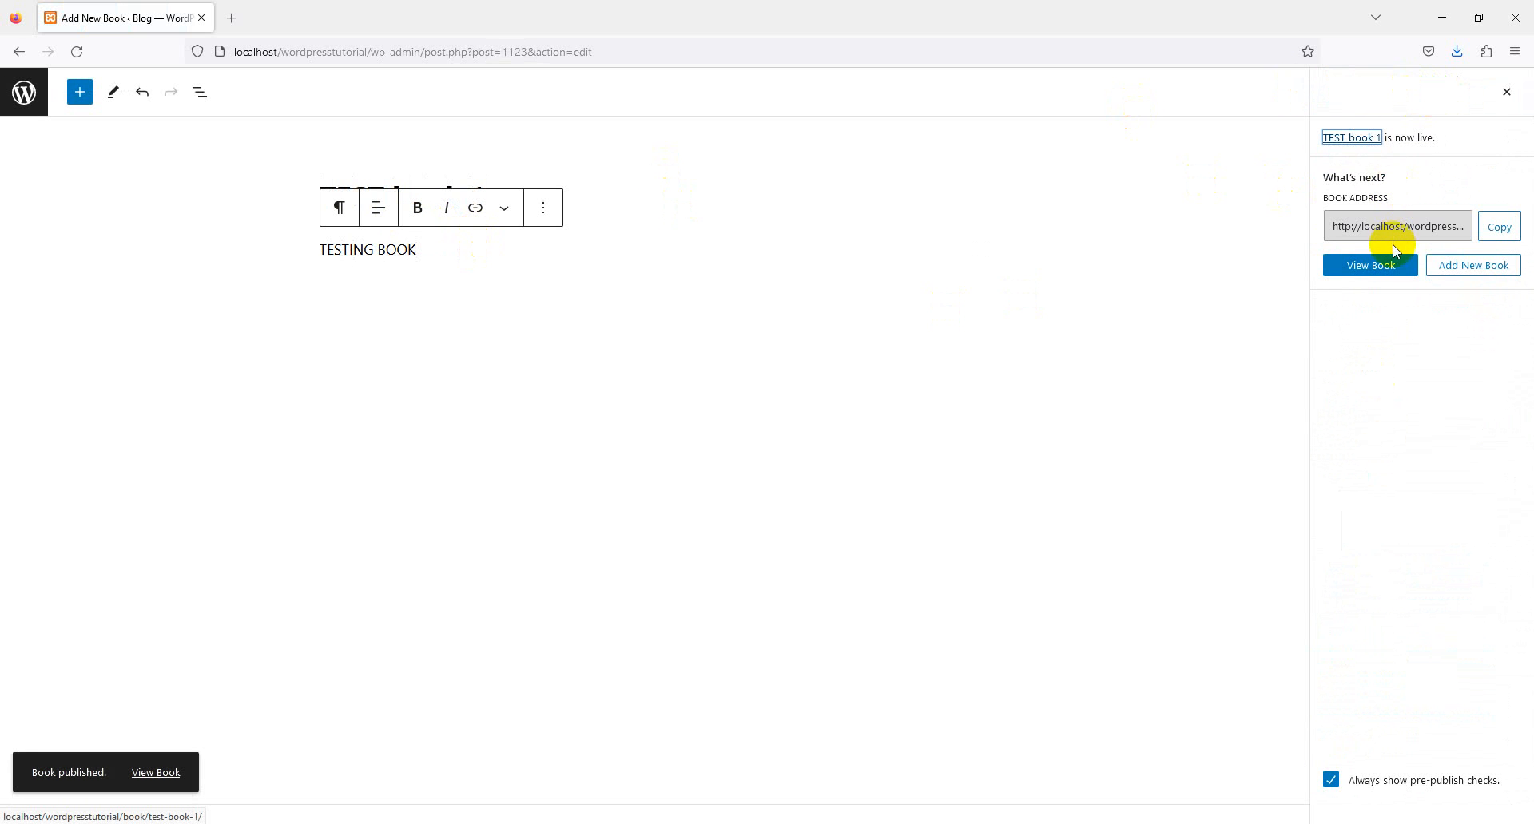
- Check the title of the published book on its front-end page, then return to the Books list in the admin area
click(1390, 266)
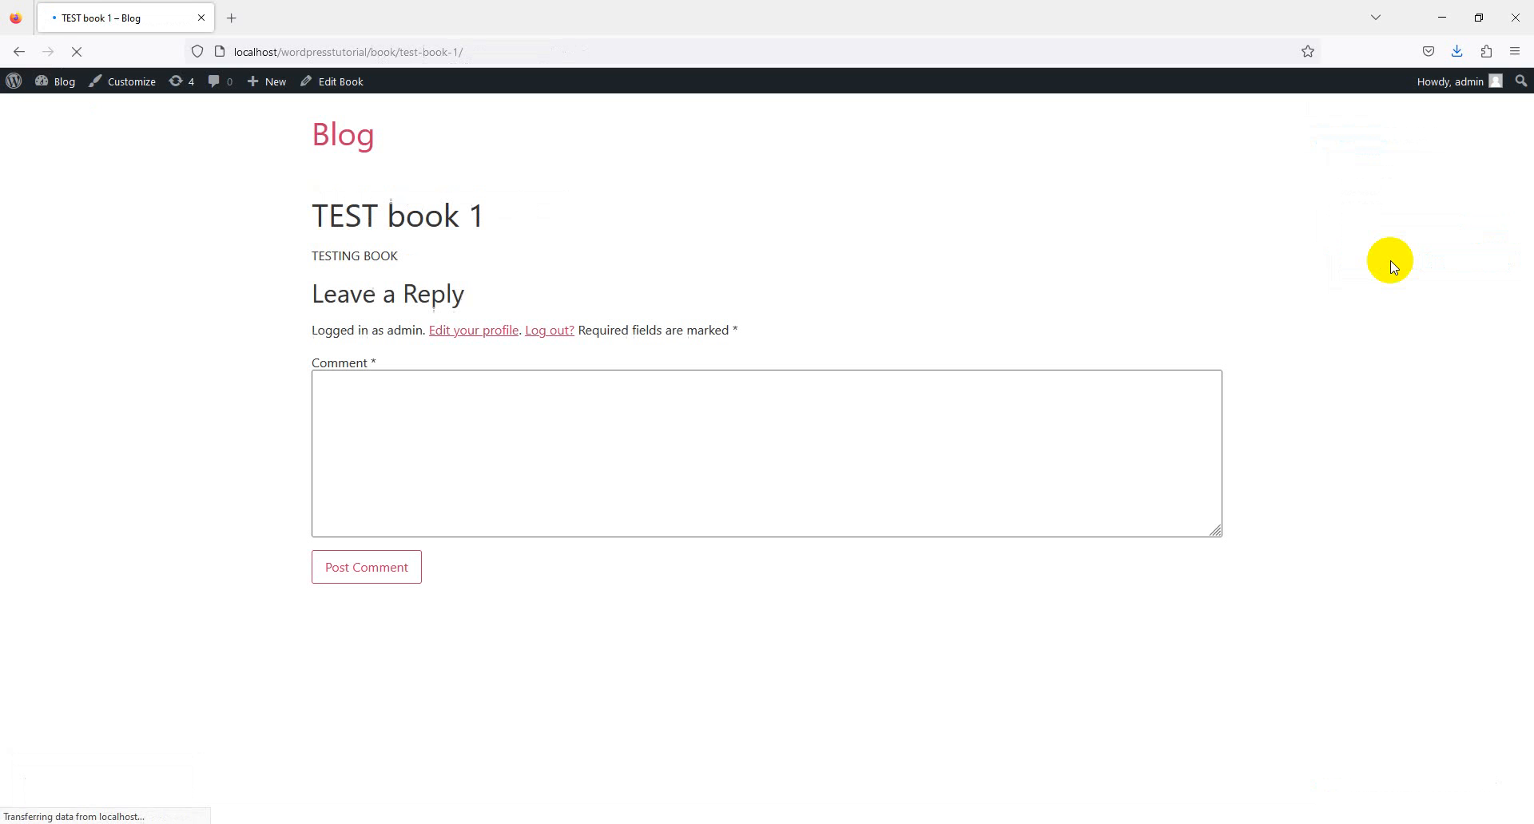
triple_click(343, 217)
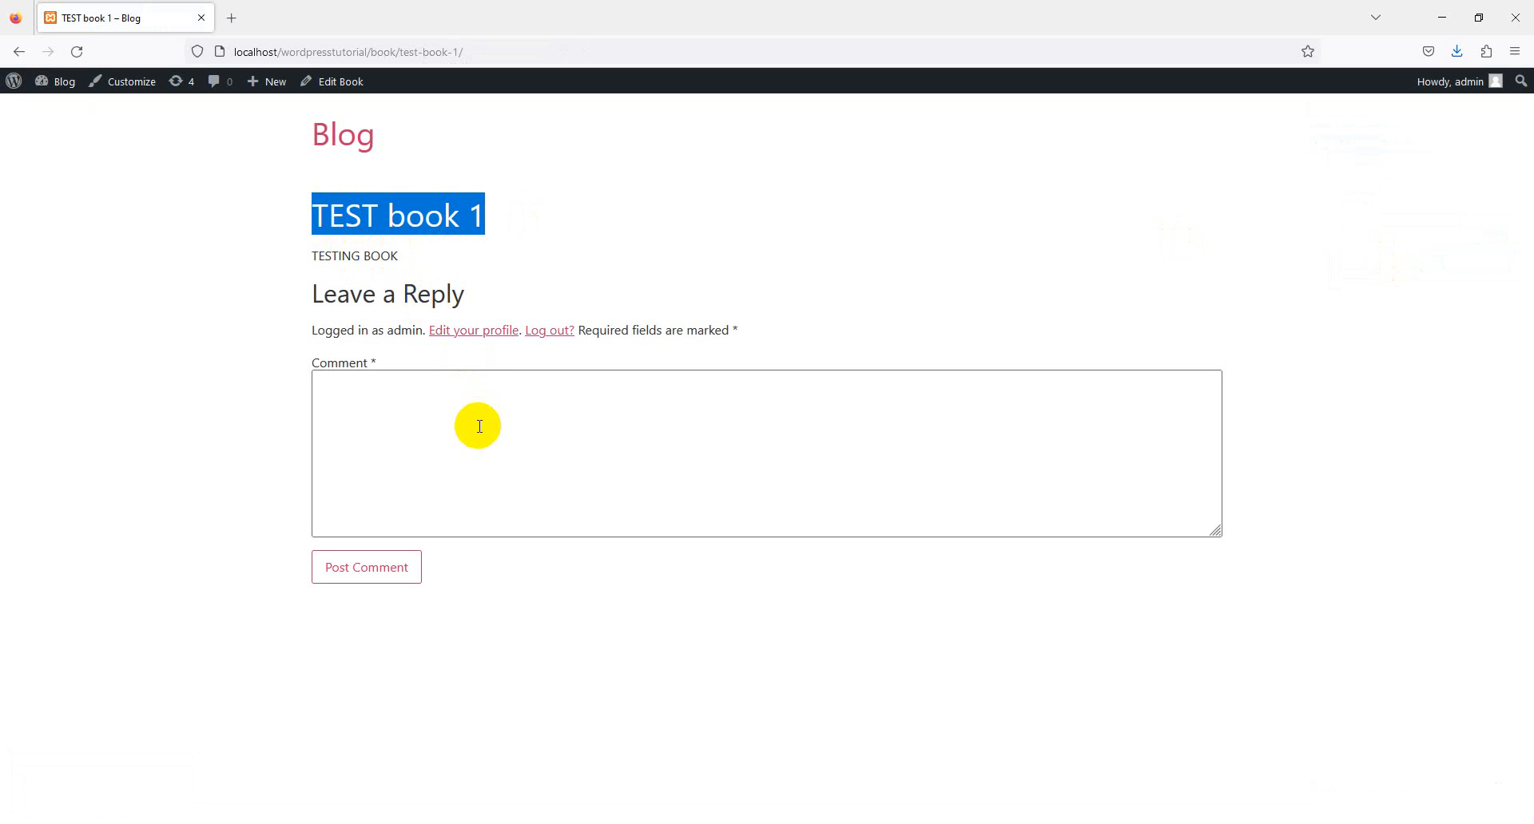
click(18, 51)
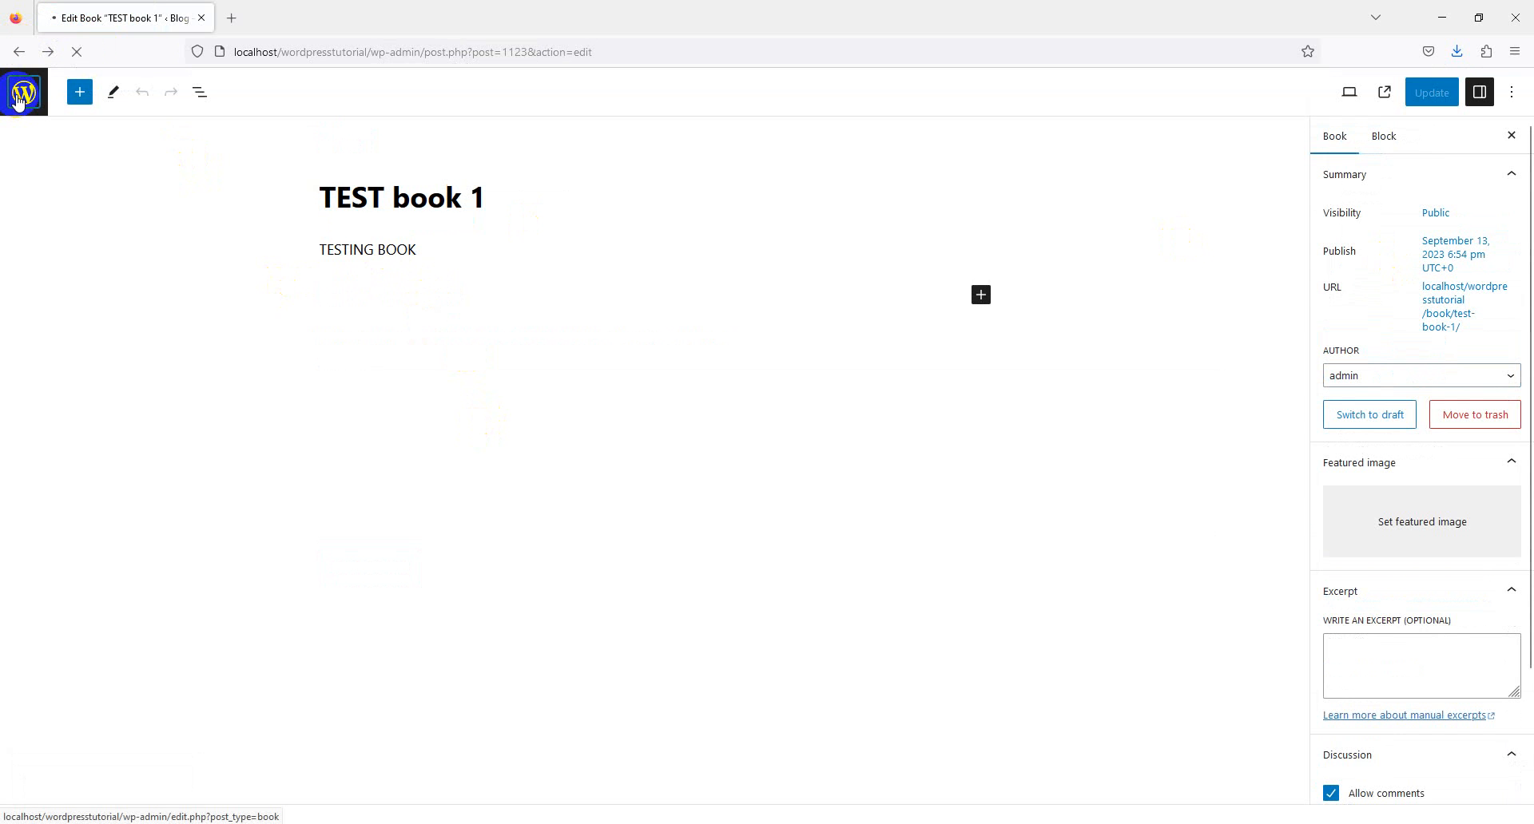
click(18, 95)
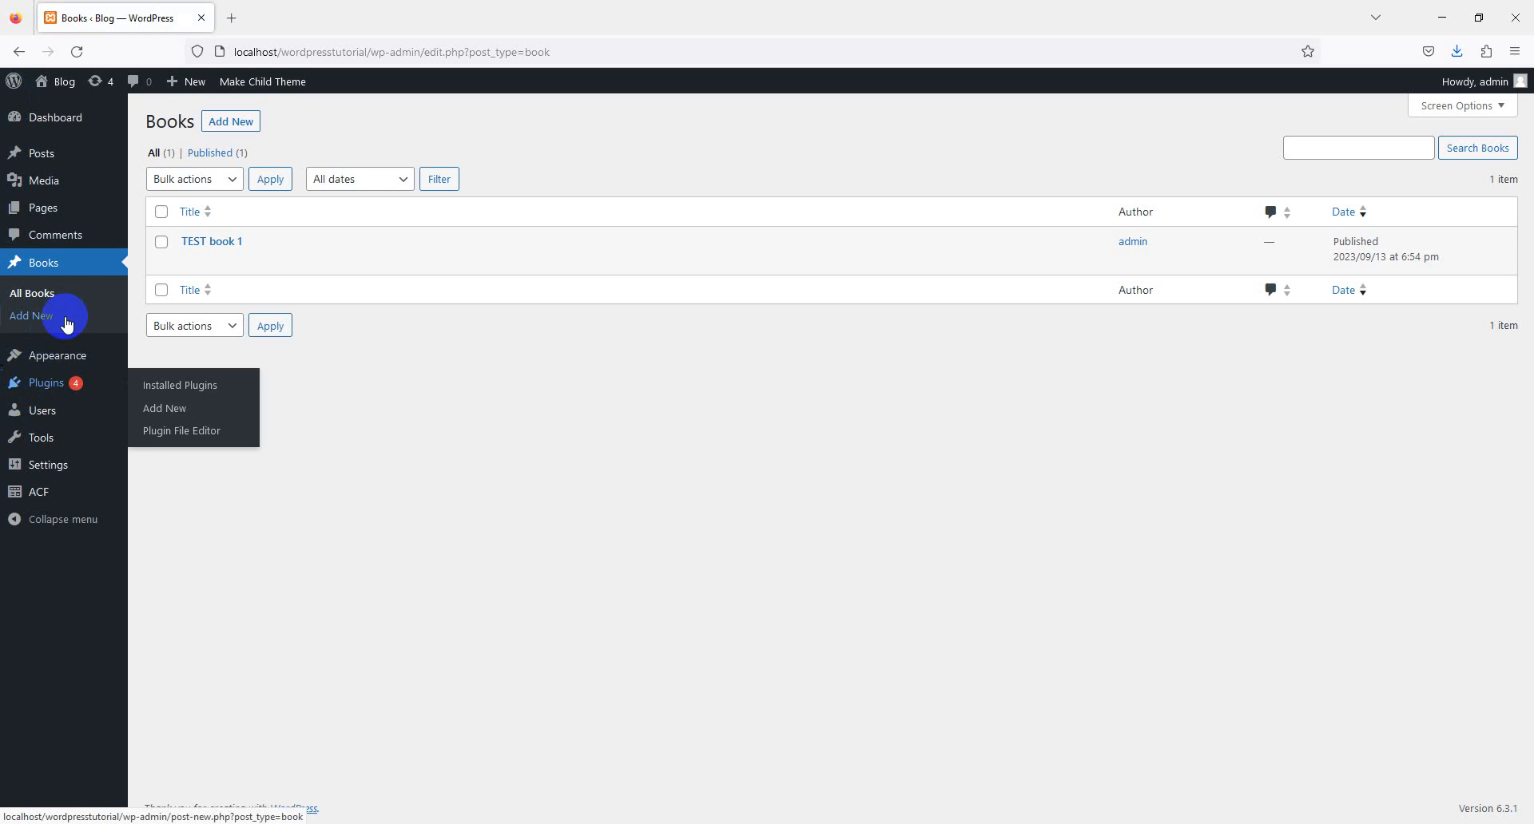
- Start a new ACF taxonomy with the plural label "Book Types", singular label "Book Type" and key "book-type"
mouse_move(43, 489)
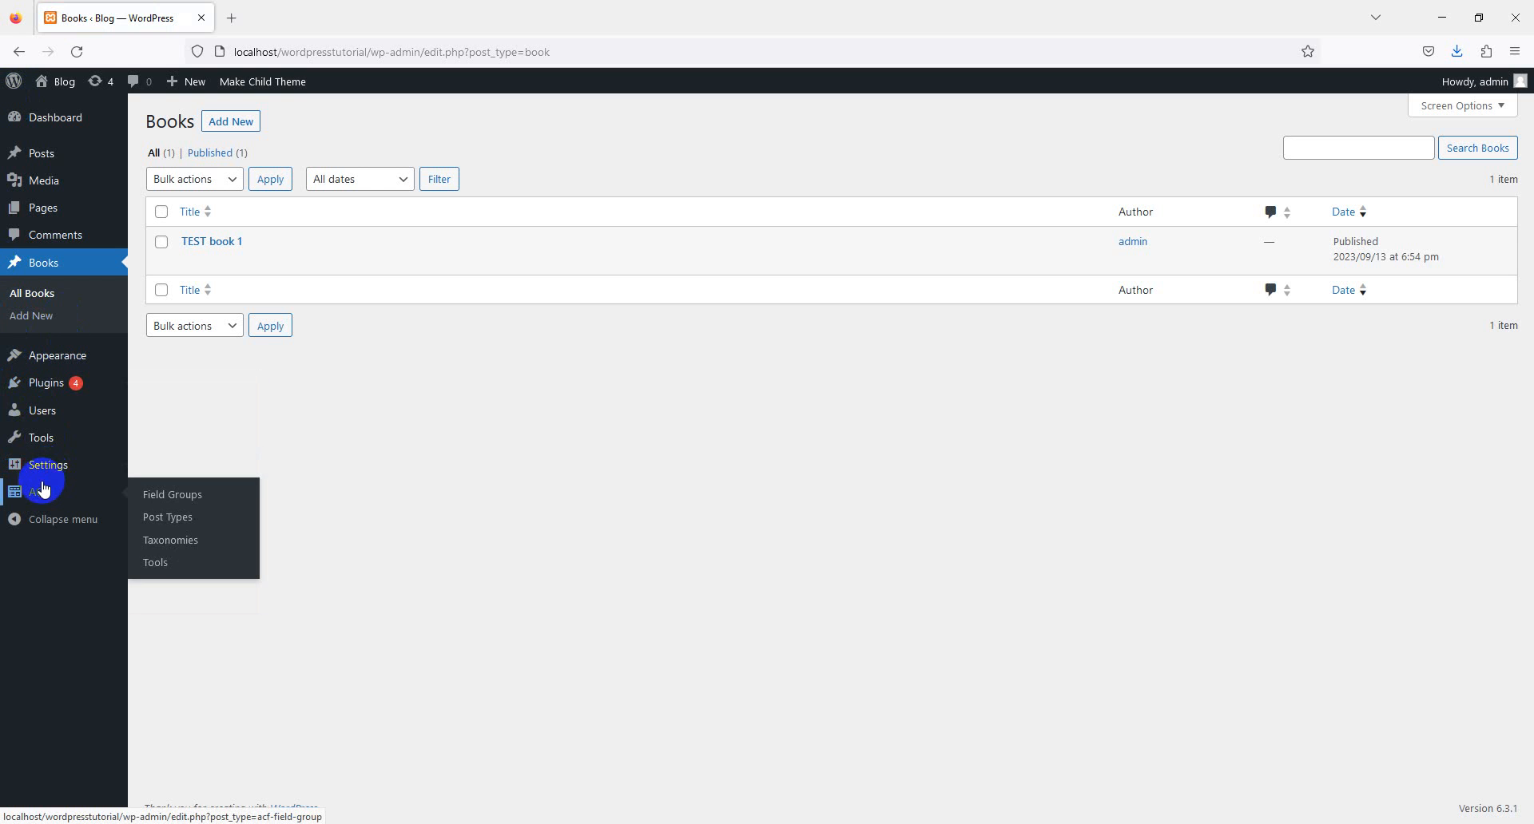
click(180, 549)
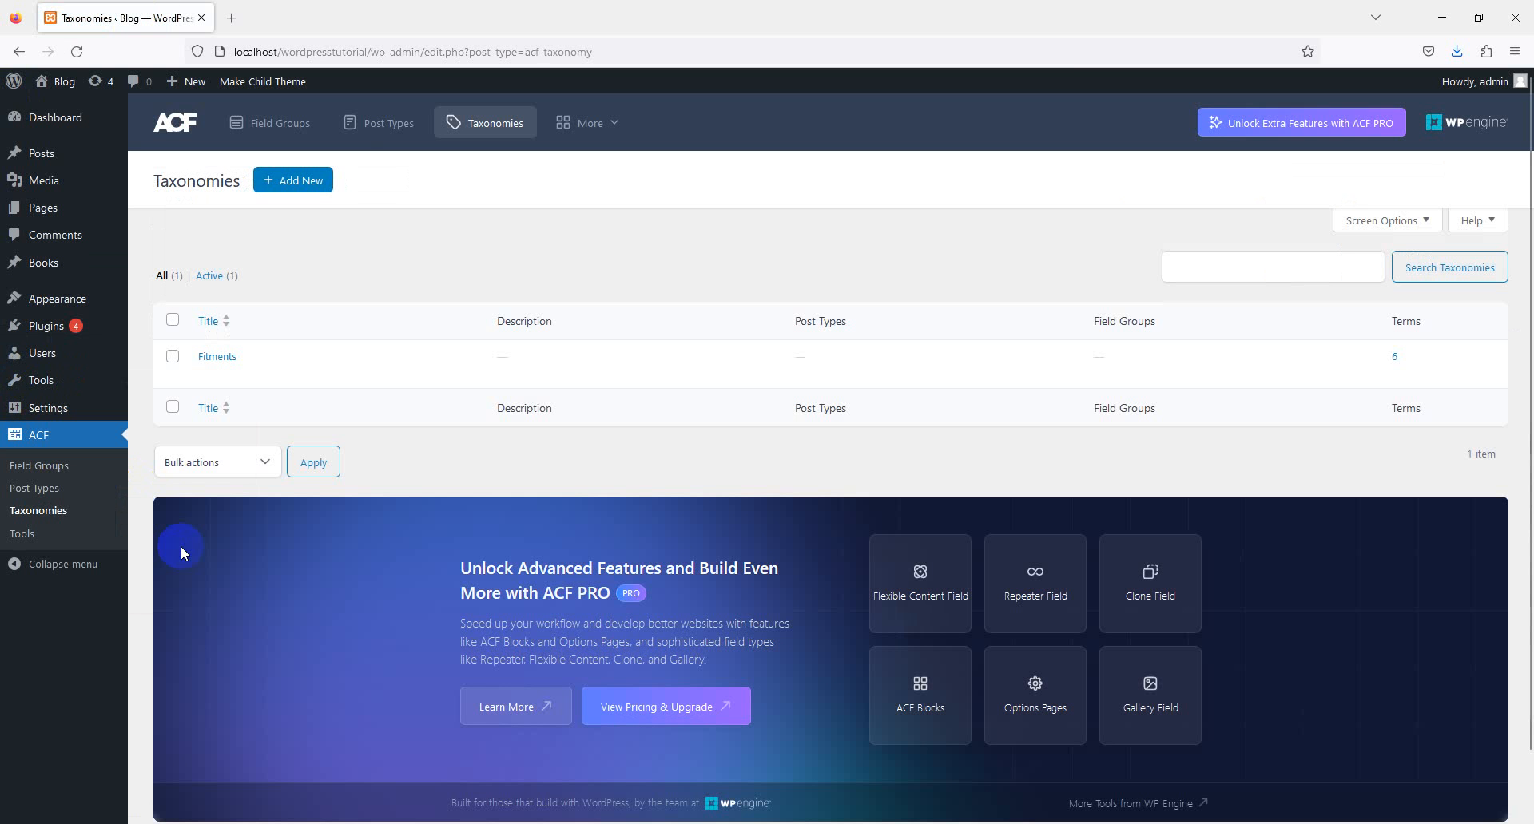
click(312, 179)
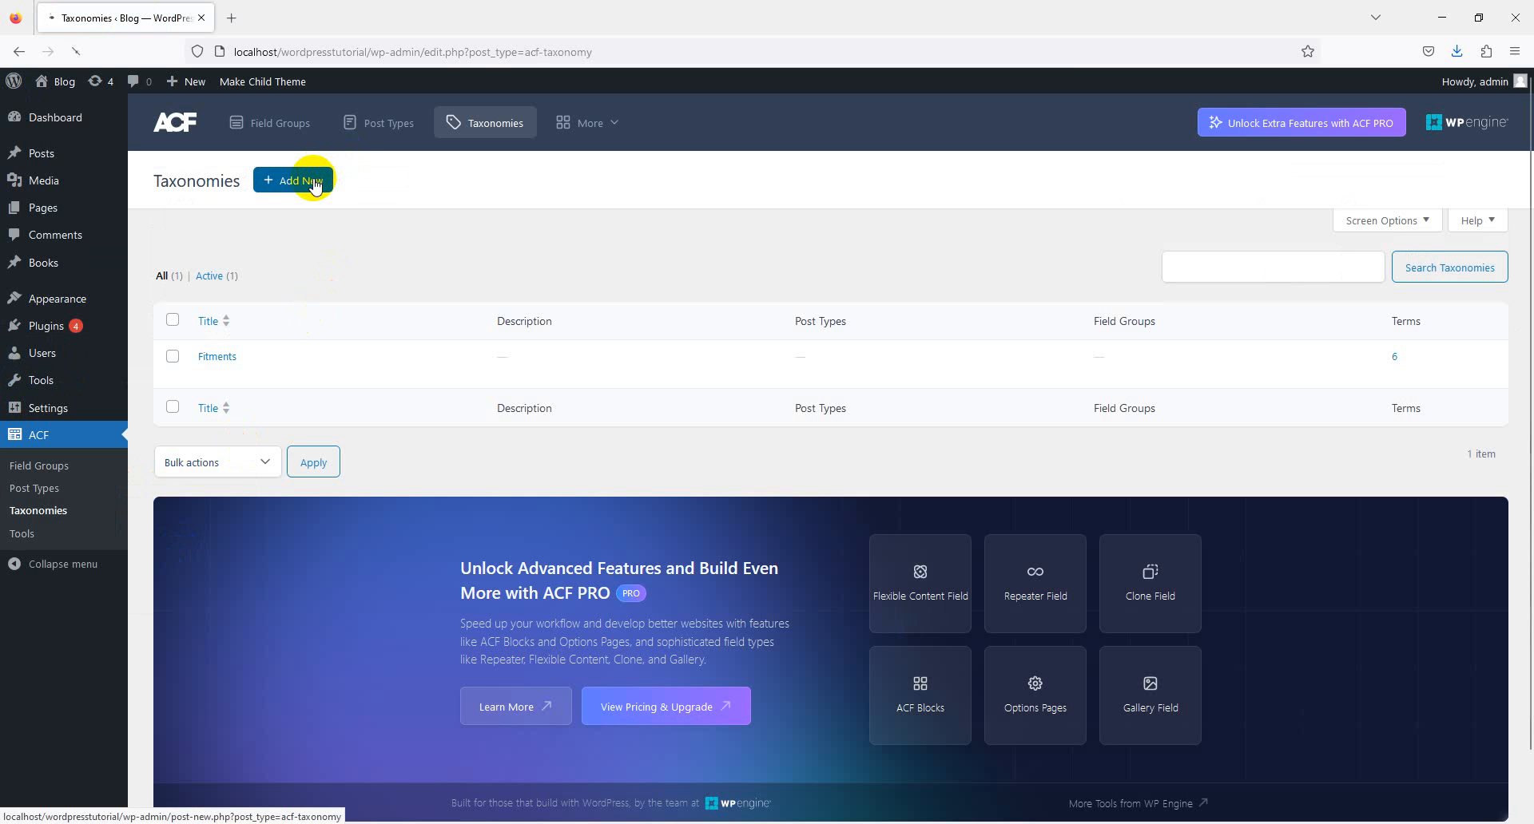
click(347, 337)
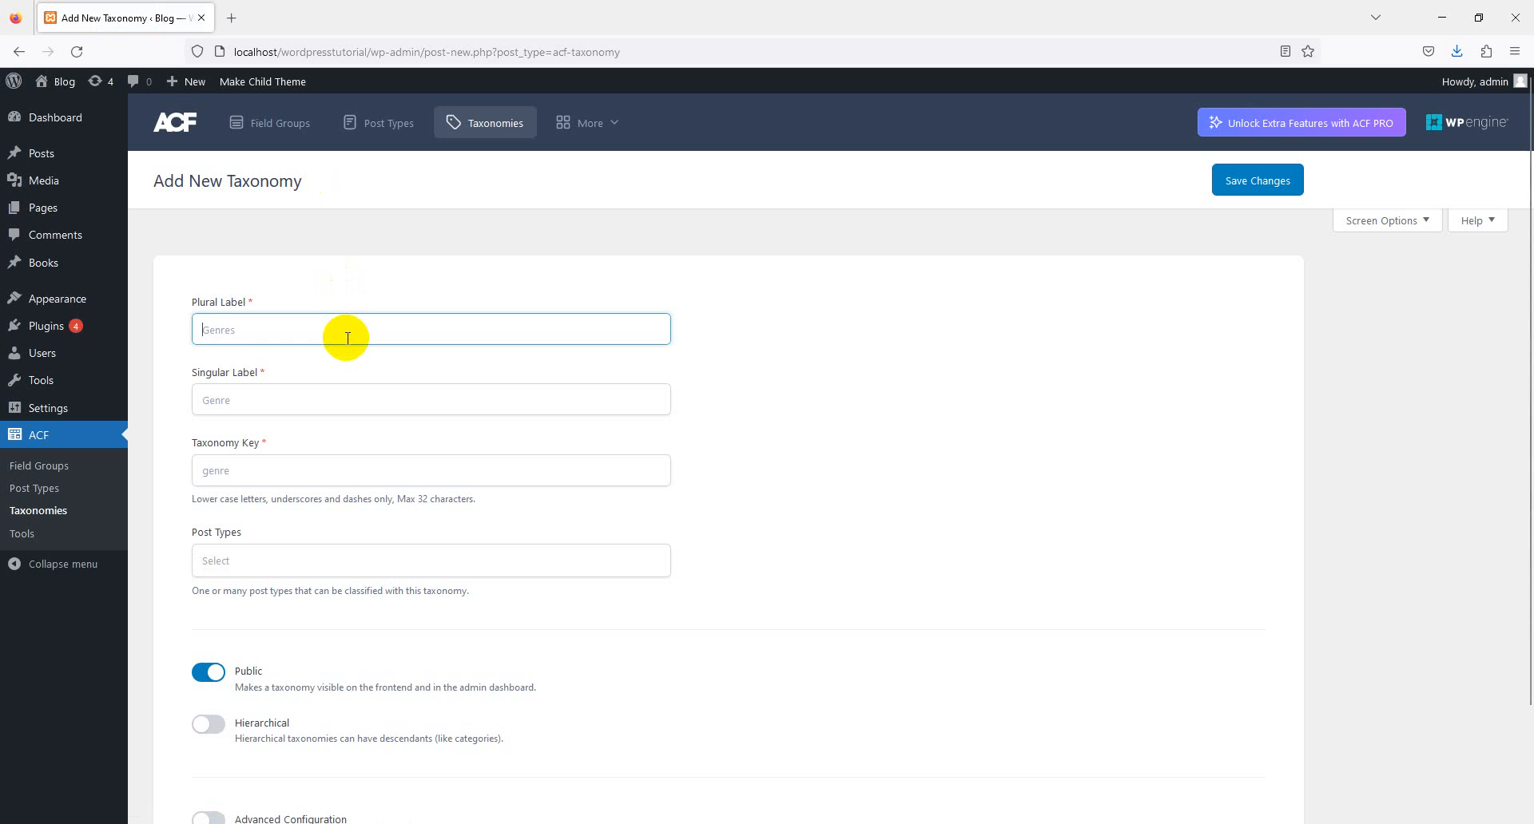
text(Book Types)
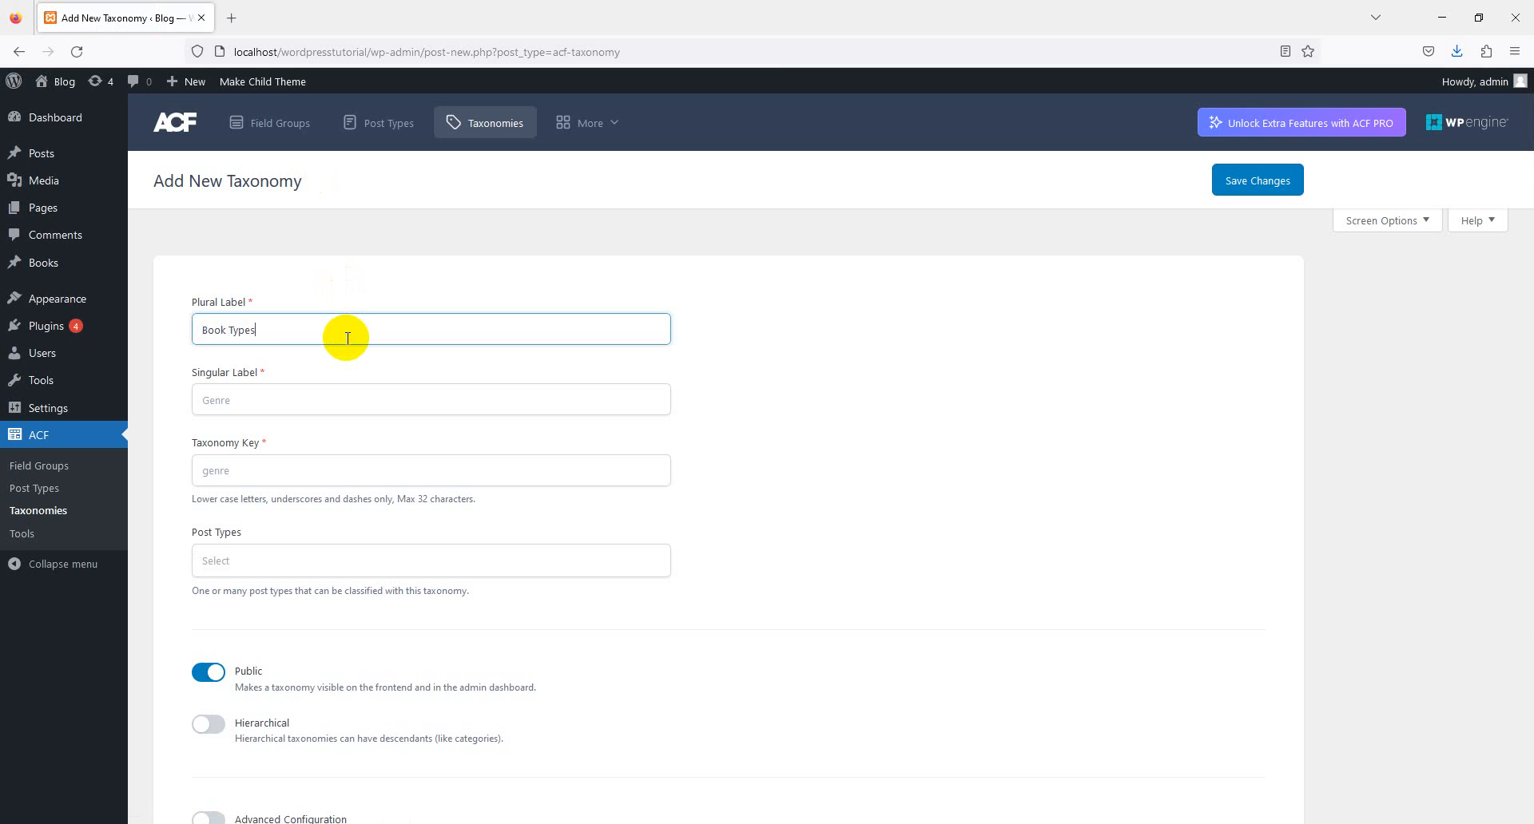
key(Tab)
text(b)
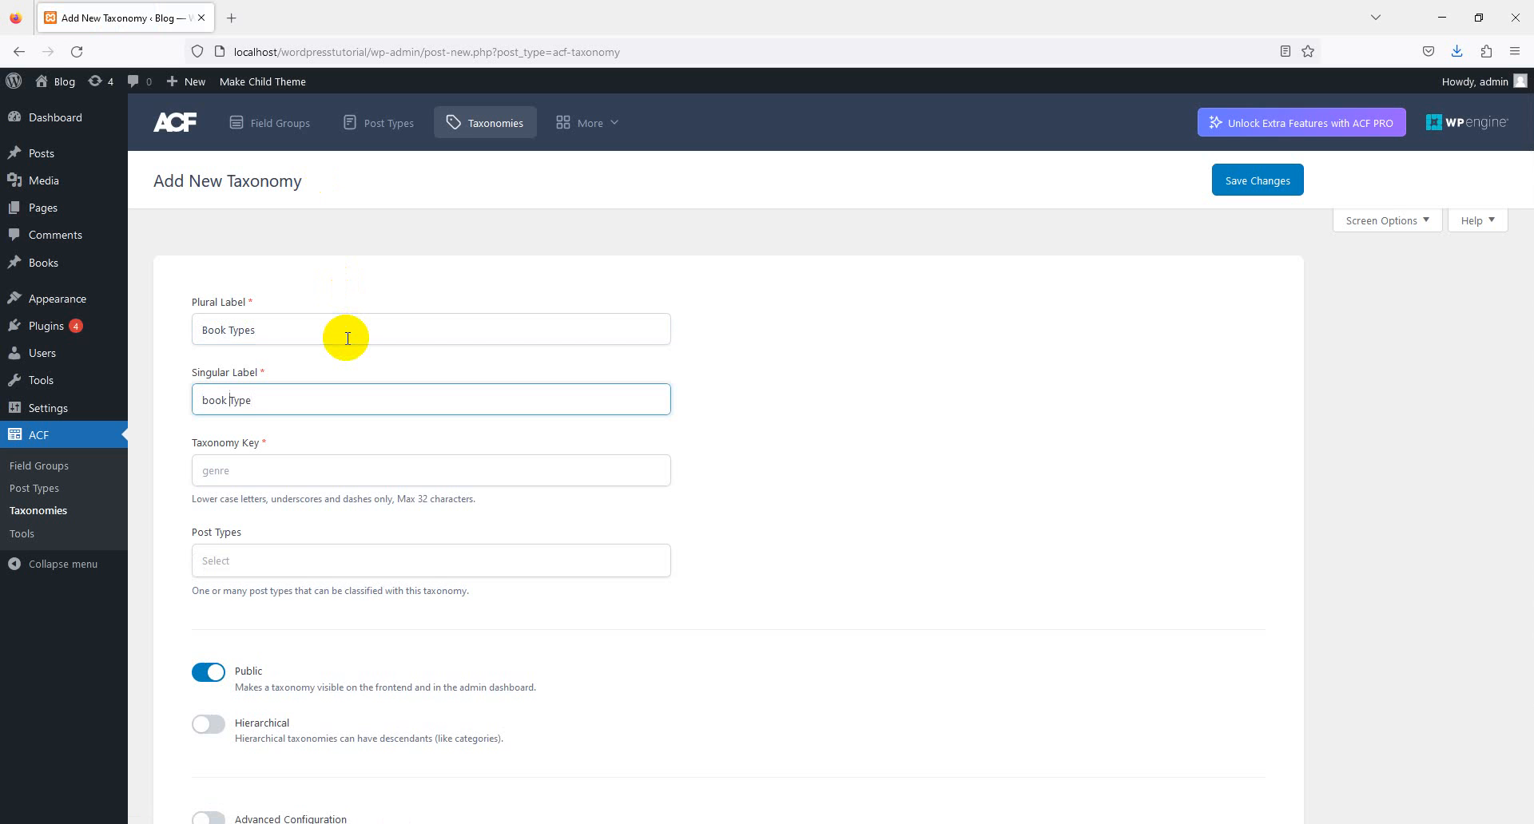
key(Delete)
text(B)
click(702, 488)
- Assign the taxonomy to the Book post type and make it hierarchical
scroll(702, 489, down, 1)
scroll(702, 488, down, 1)
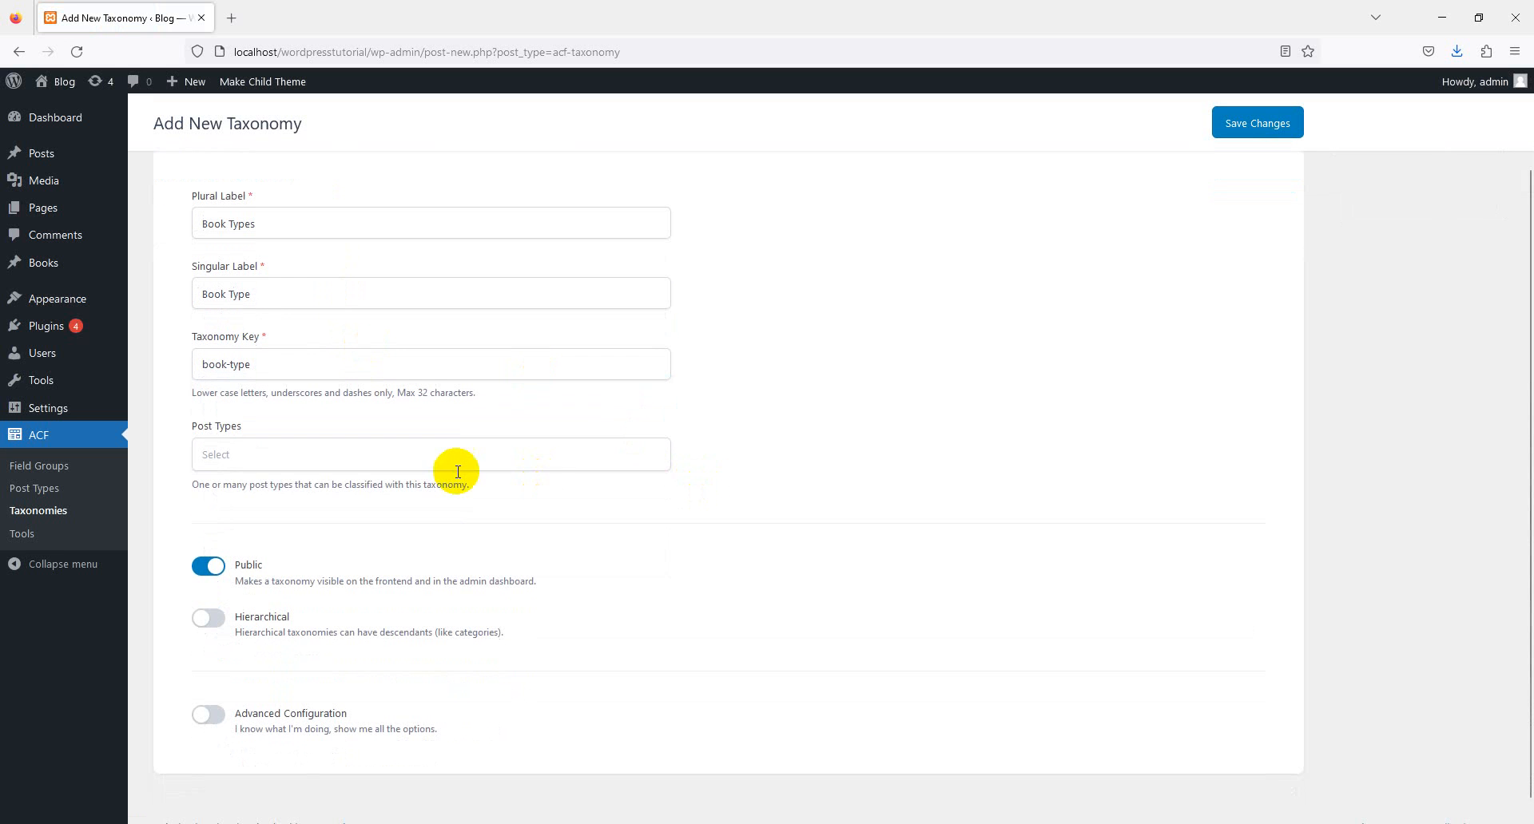
click(447, 460)
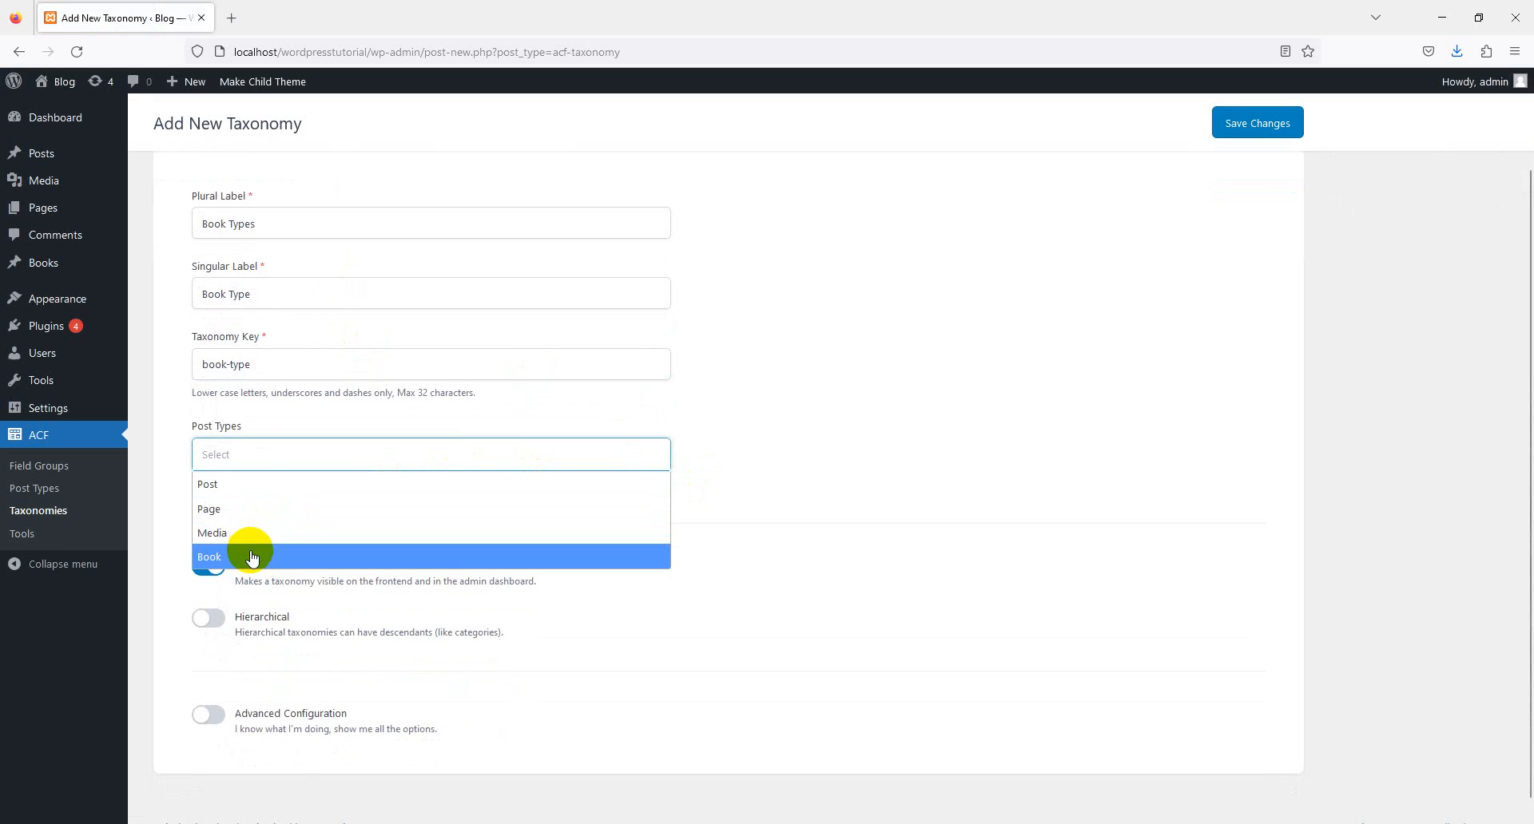
click(257, 559)
scroll(239, 575, down, 1)
click(207, 601)
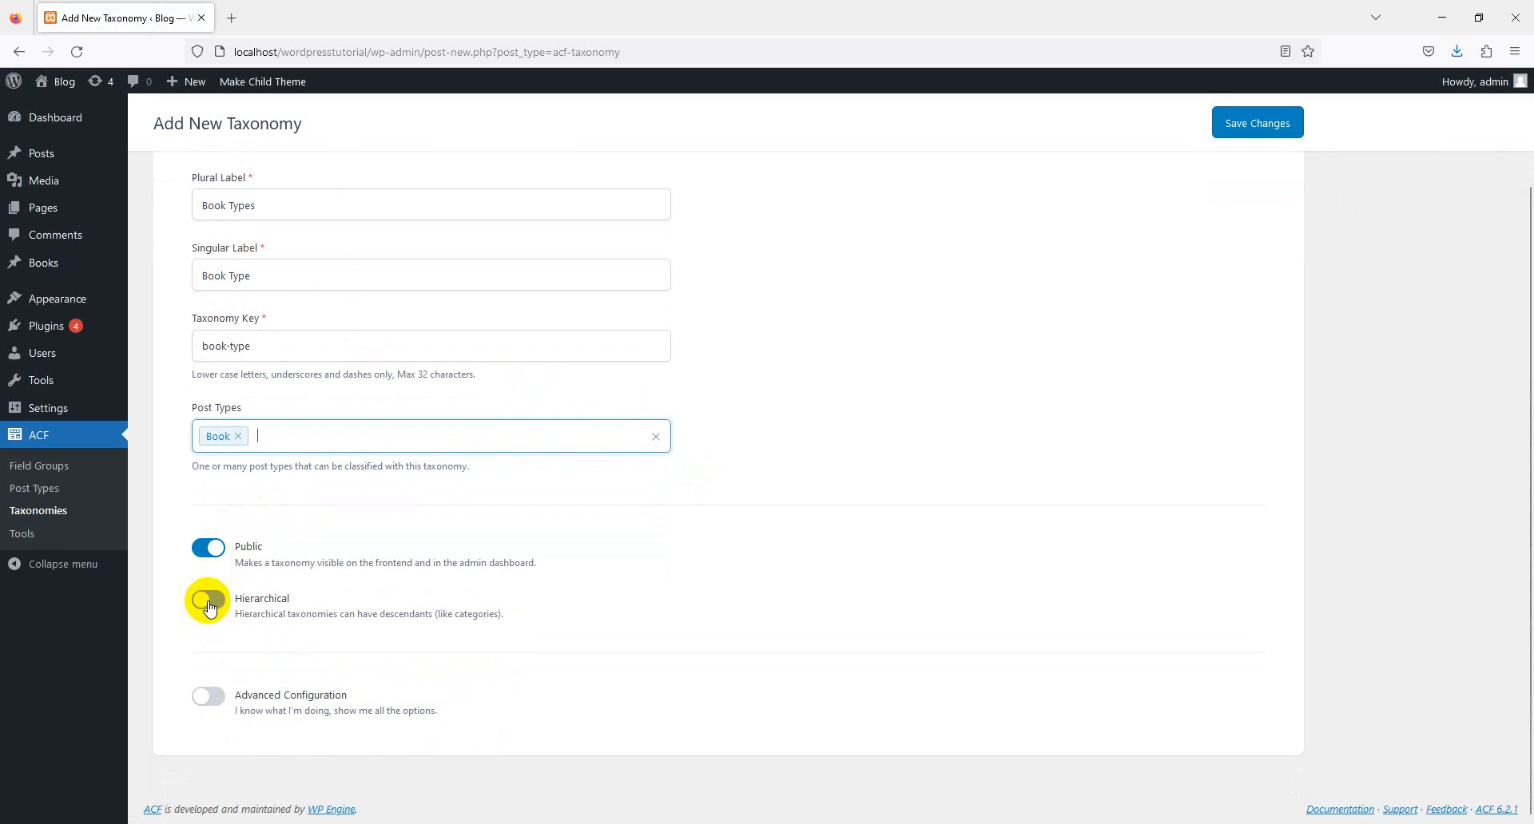
- Enable the taxonomy's advanced configuration and turn on Sort Terms, leaving Default Term off
click(208, 701)
scroll(212, 713, down, 6)
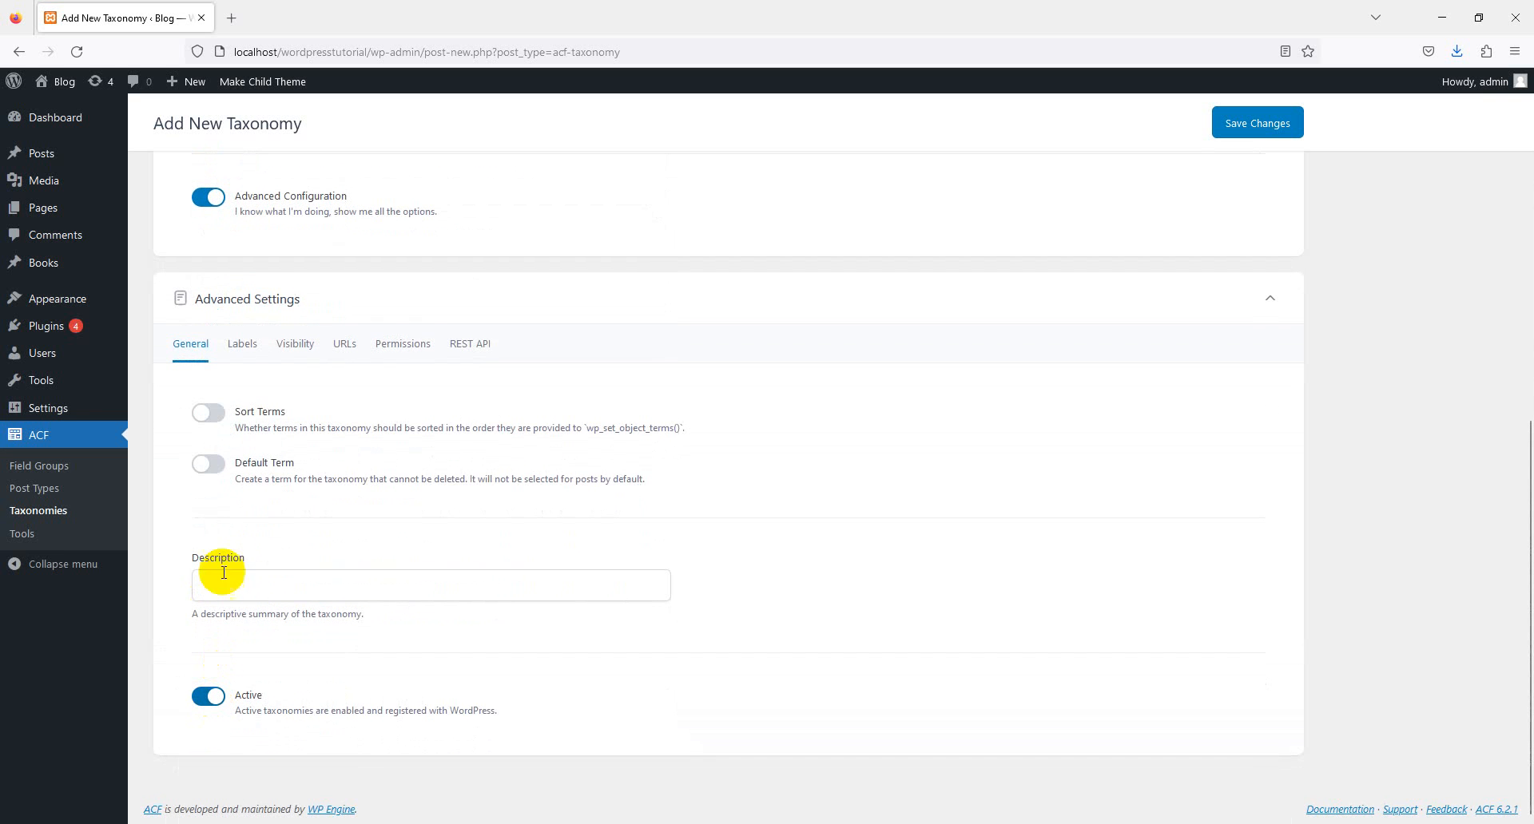
click(212, 424)
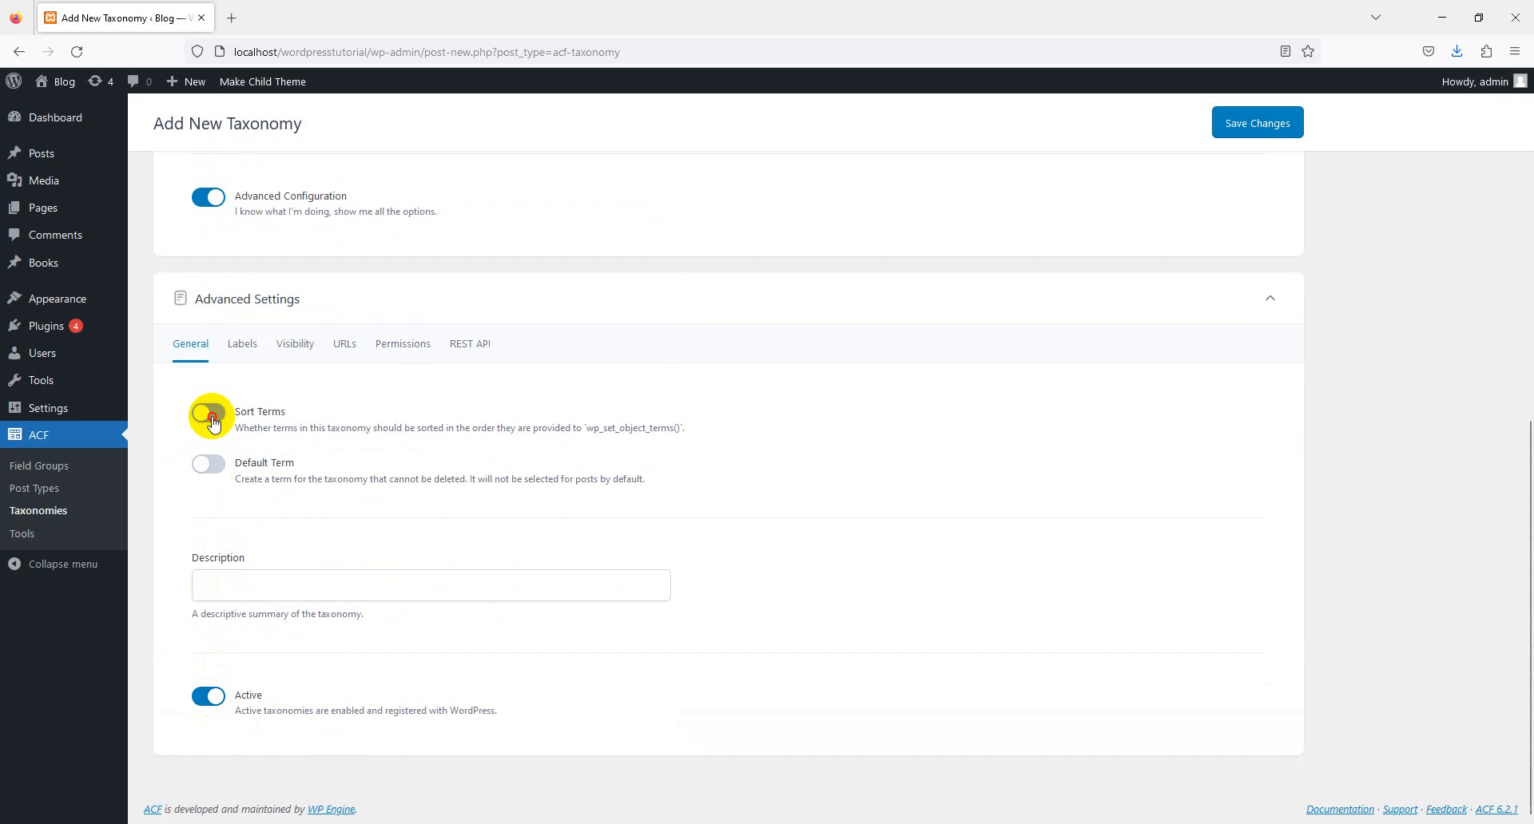
click(212, 469)
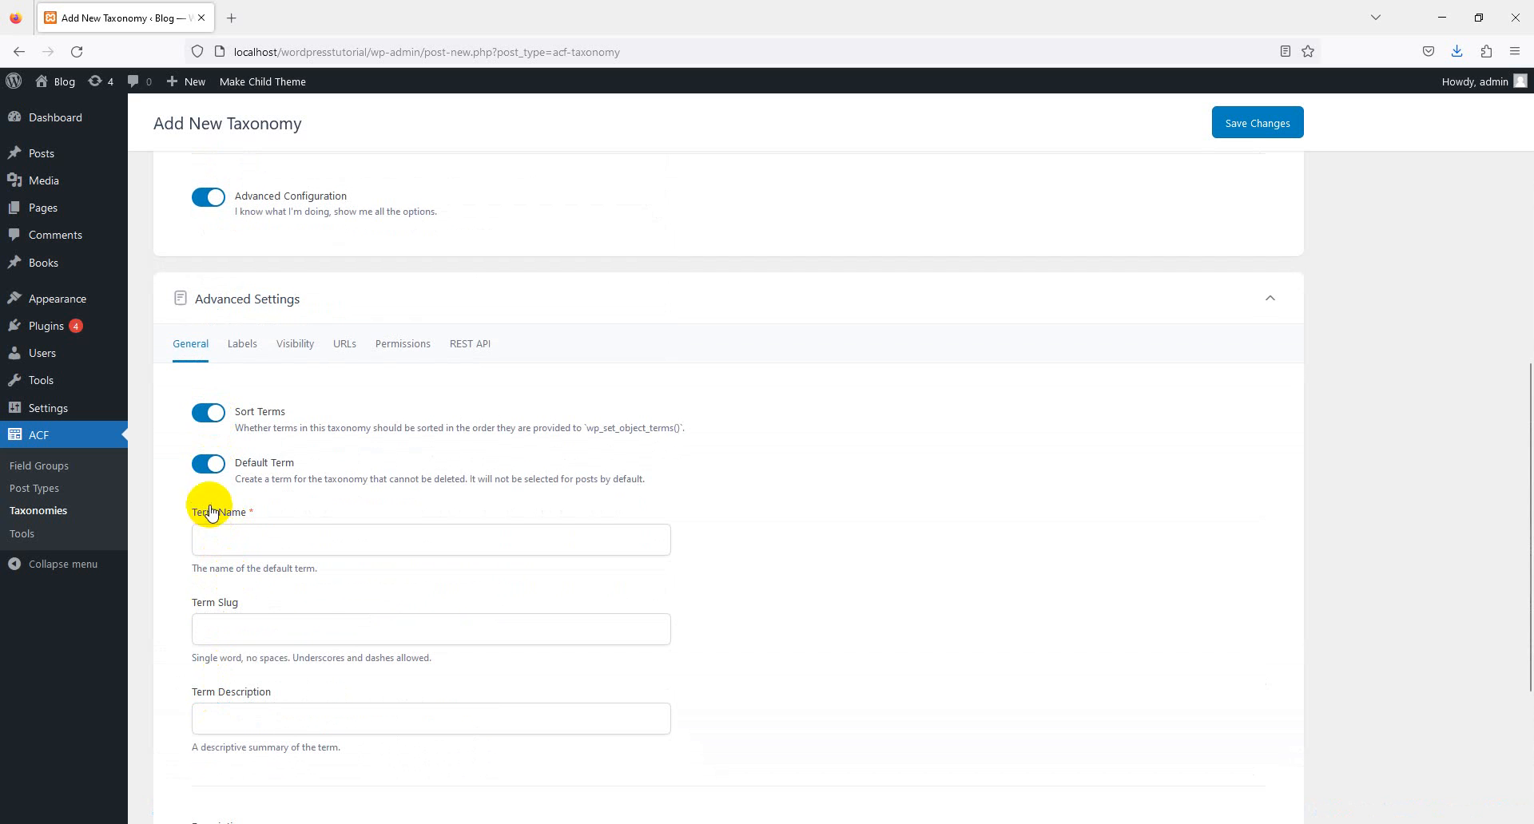
click(214, 467)
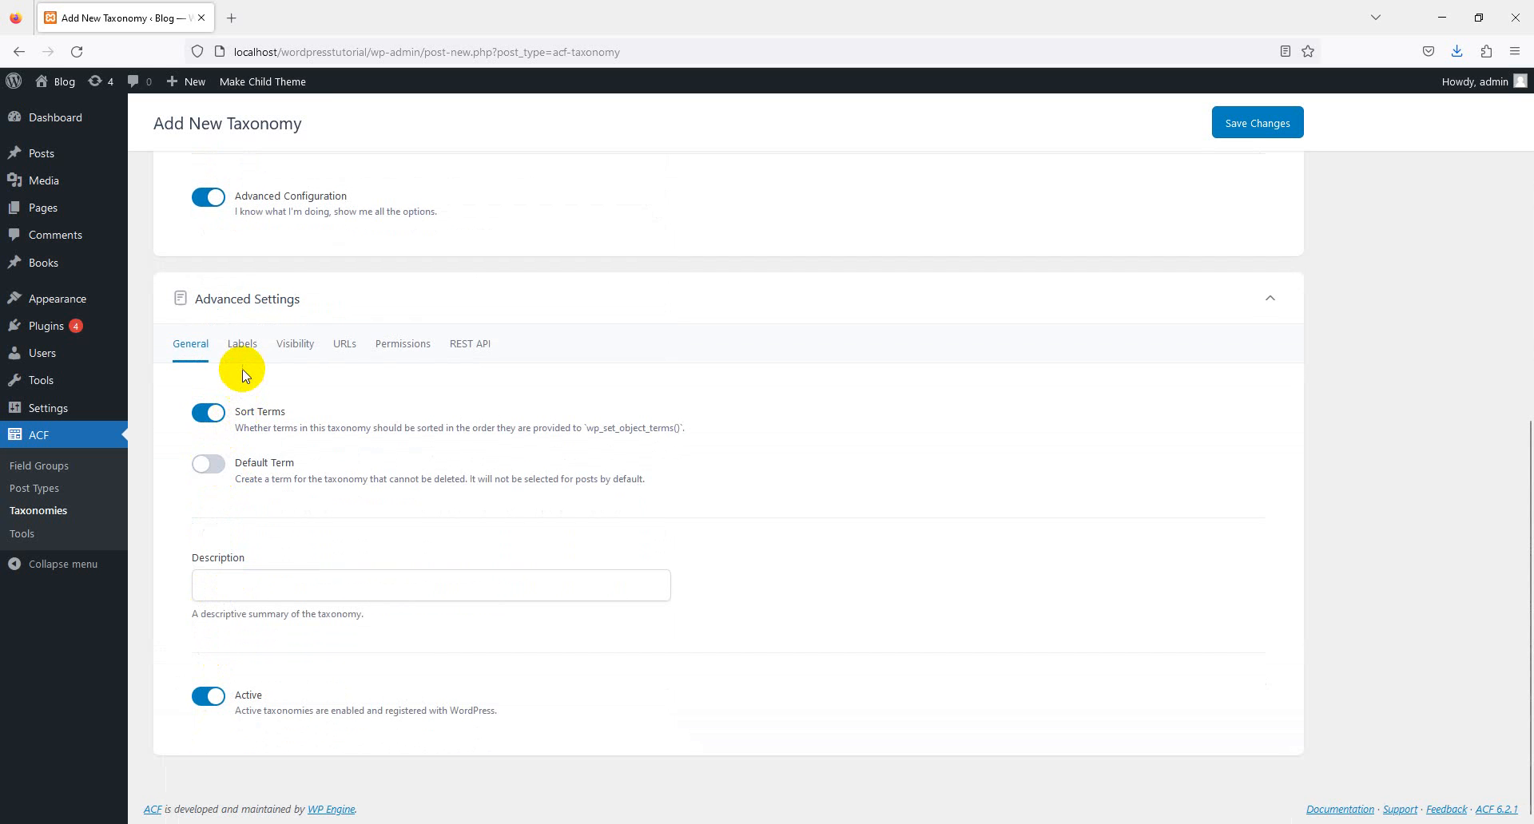
- Review the taxonomy's advanced settings for labels, visibility, REST API and permissions
click(242, 344)
scroll(294, 556, down, 15)
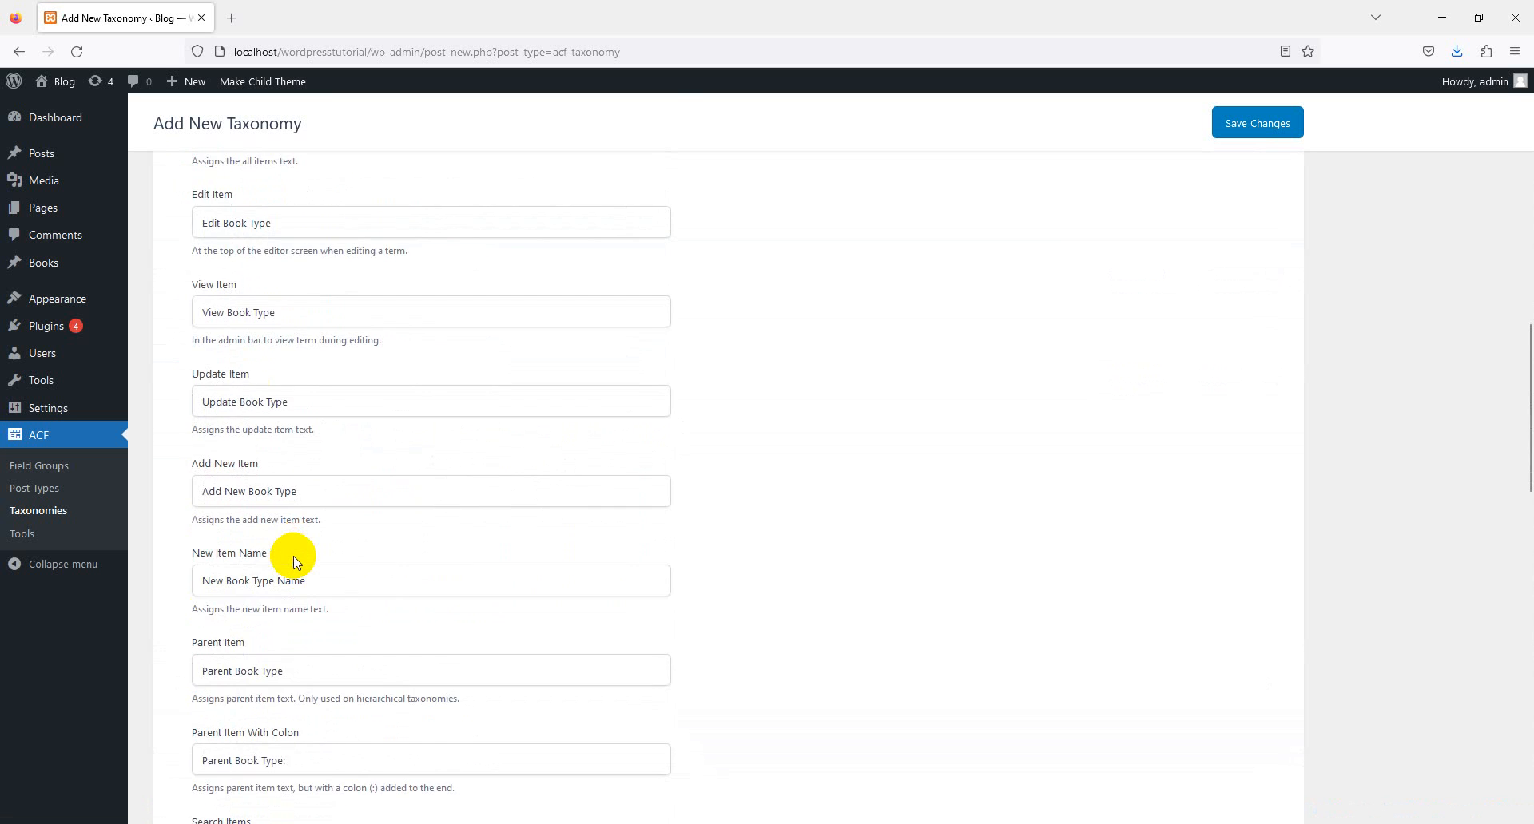
scroll(294, 556, up, 15)
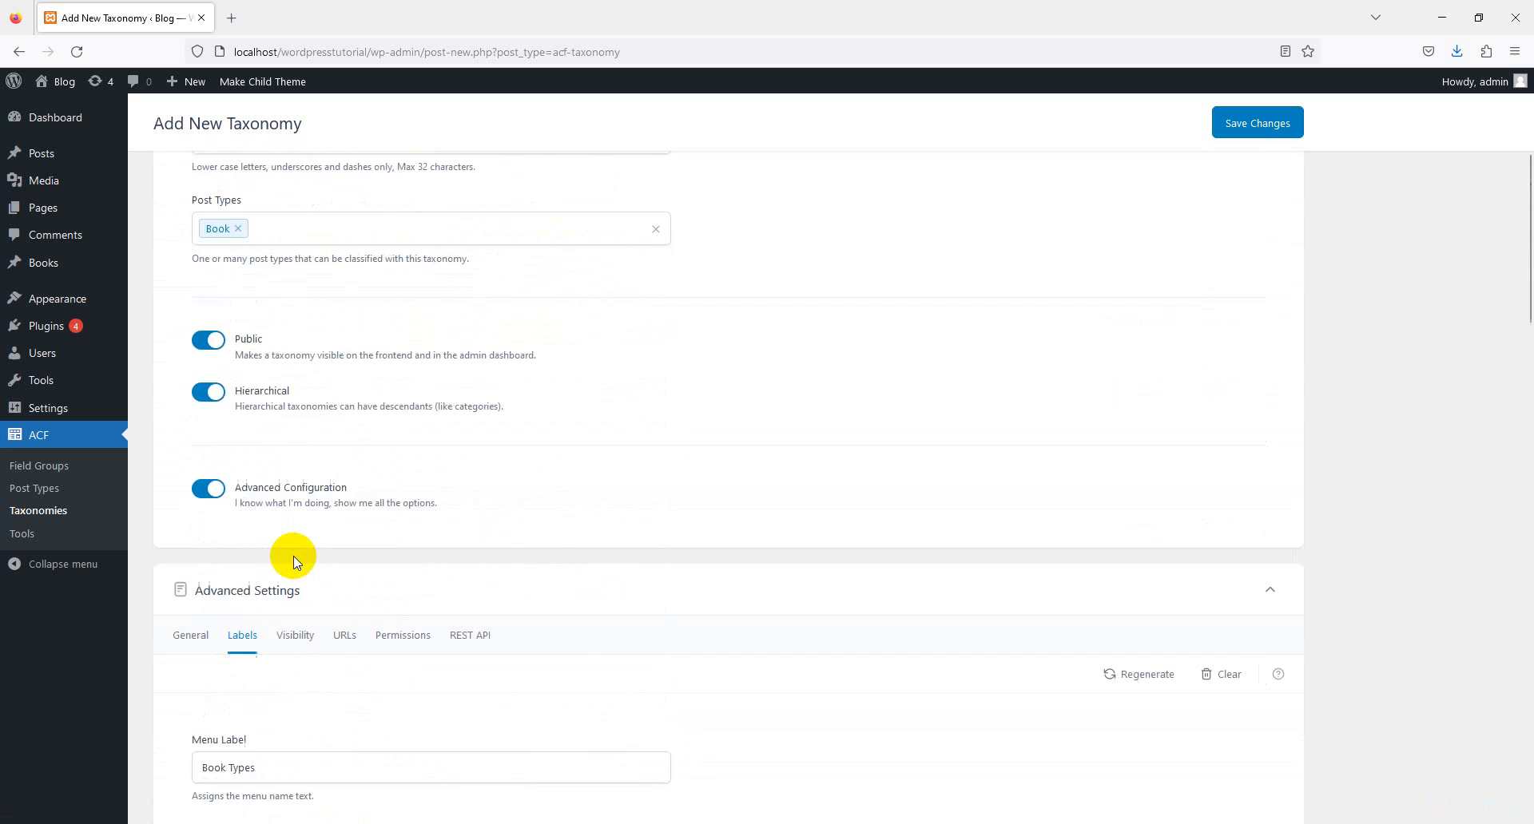
scroll(294, 559, down, 3)
click(292, 534)
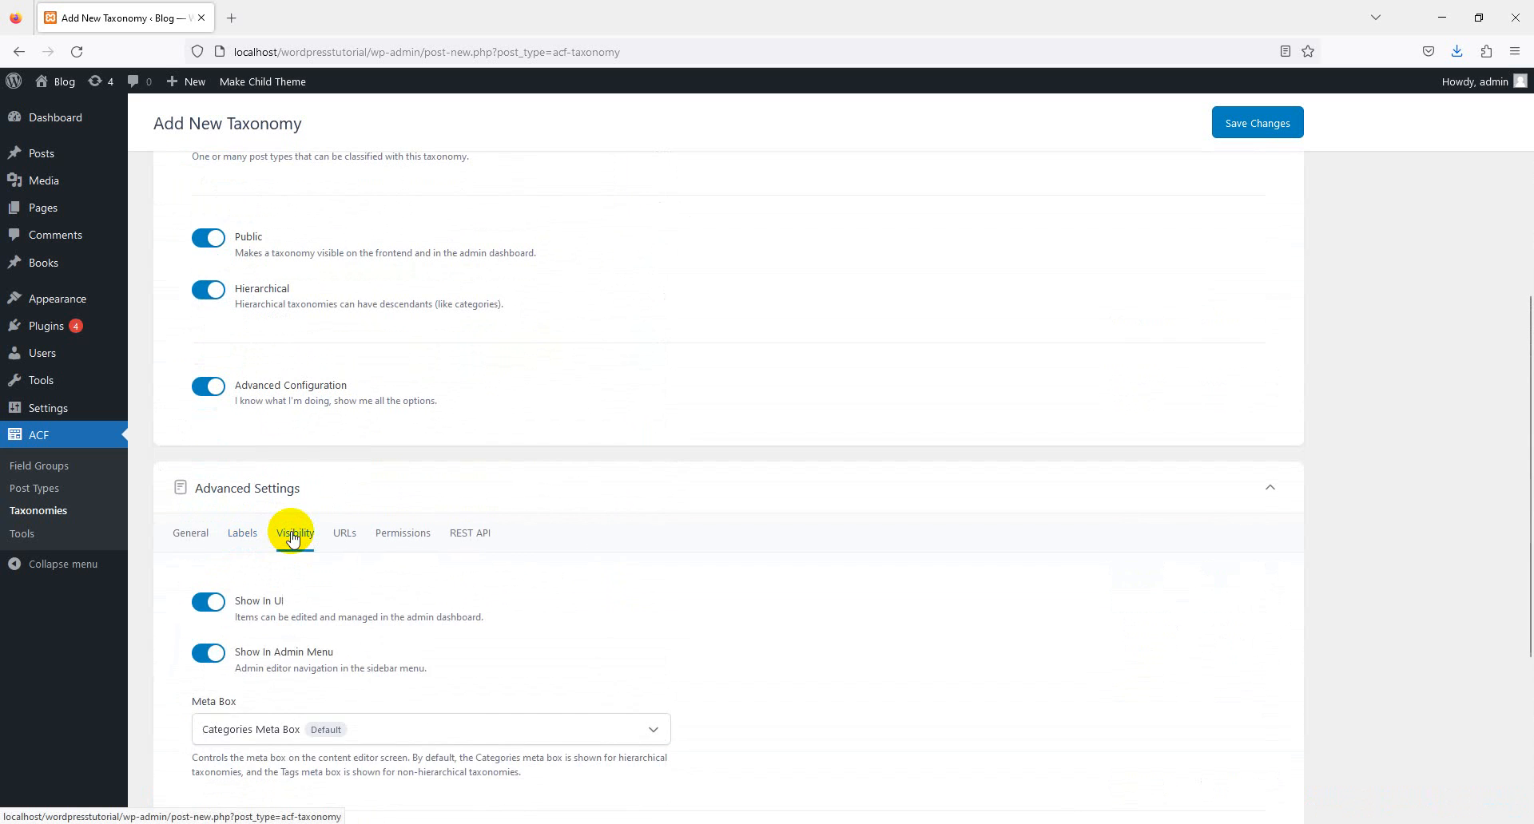
scroll(292, 537, down, 4)
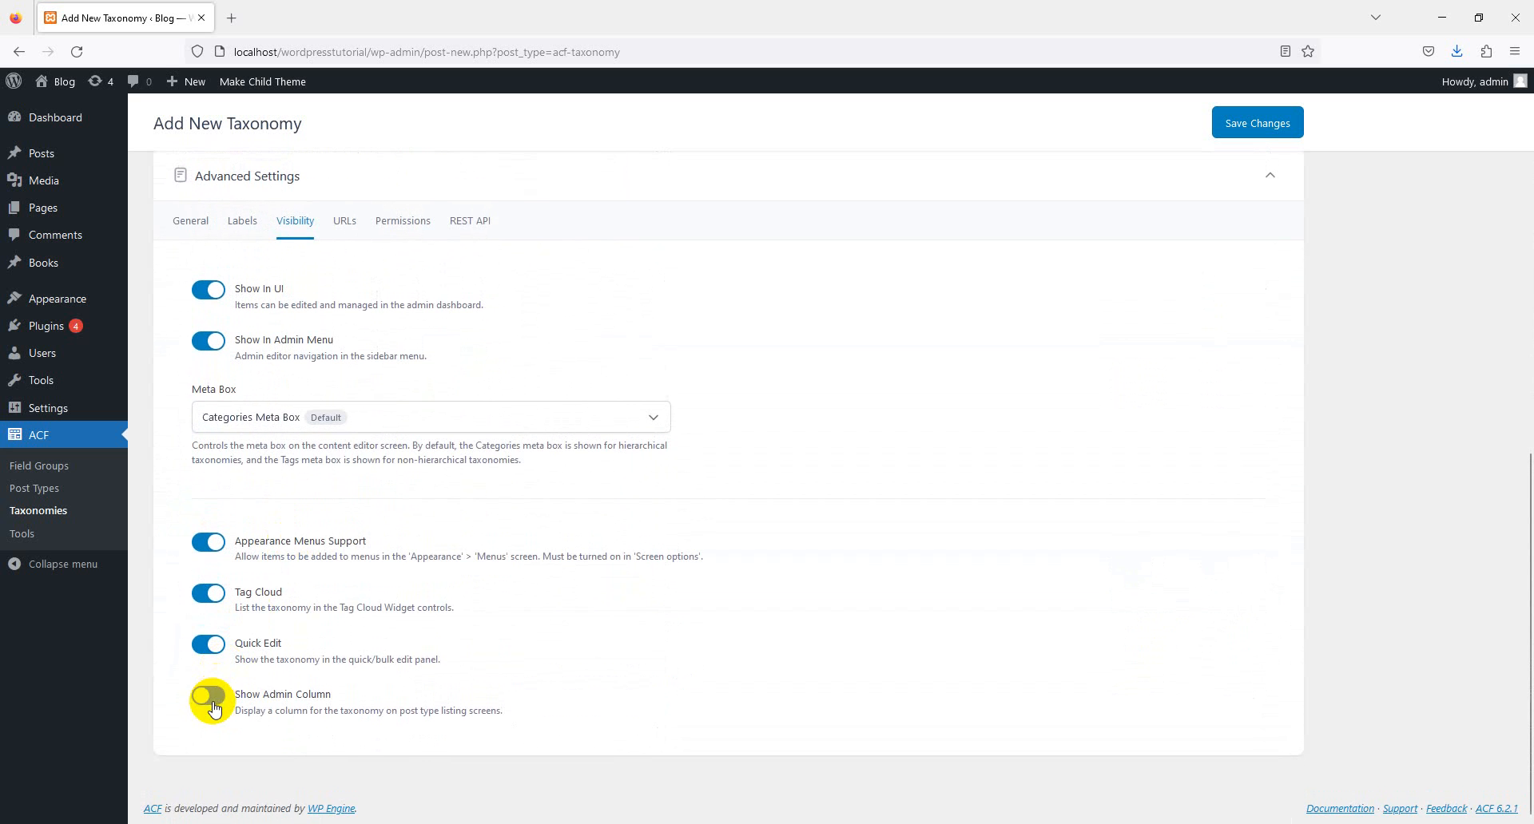
scroll(361, 427, up, 1)
scroll(363, 431, up, 1)
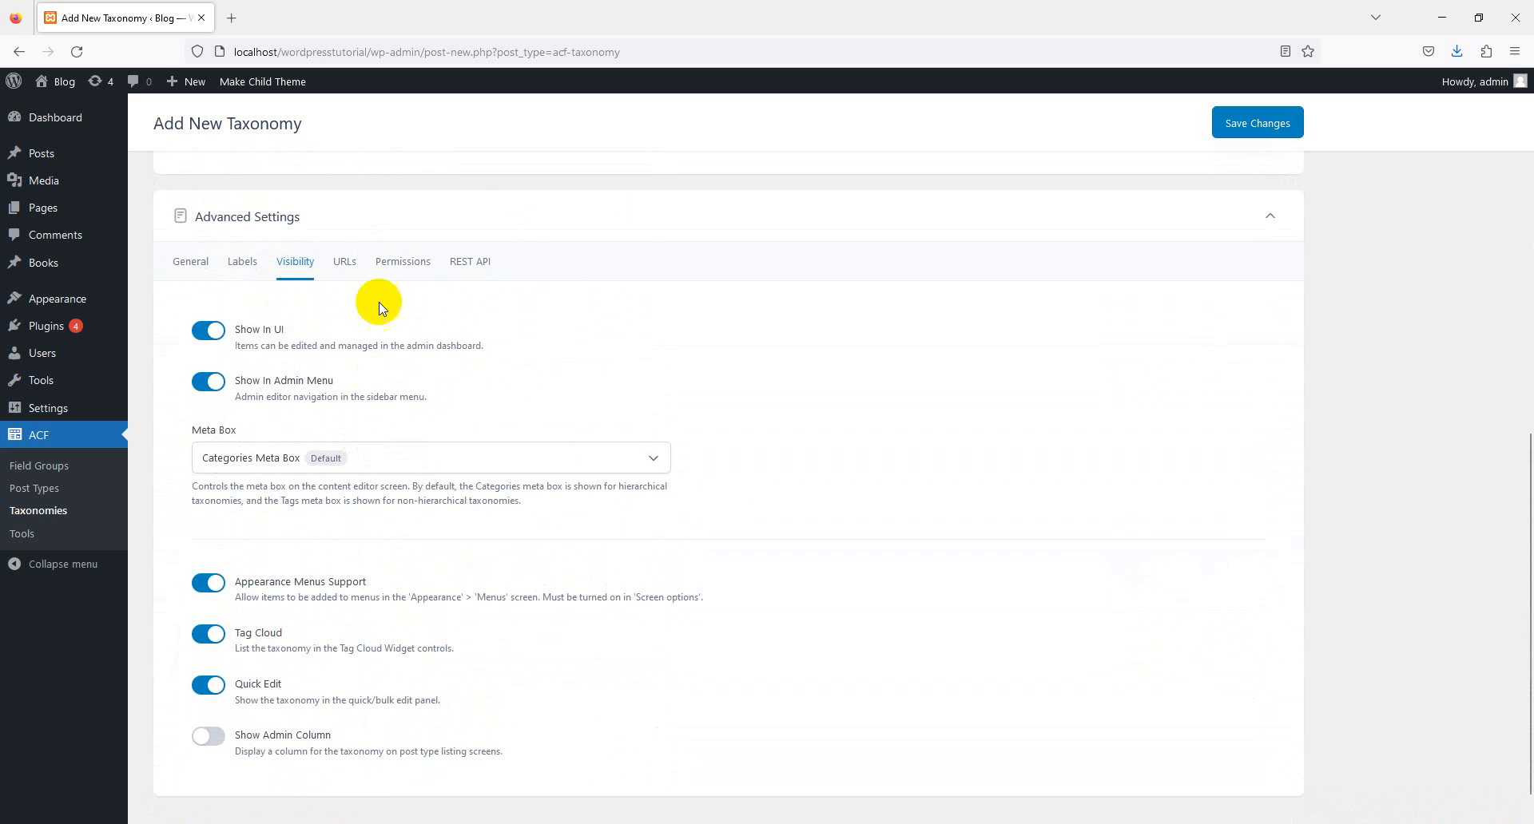
click(473, 259)
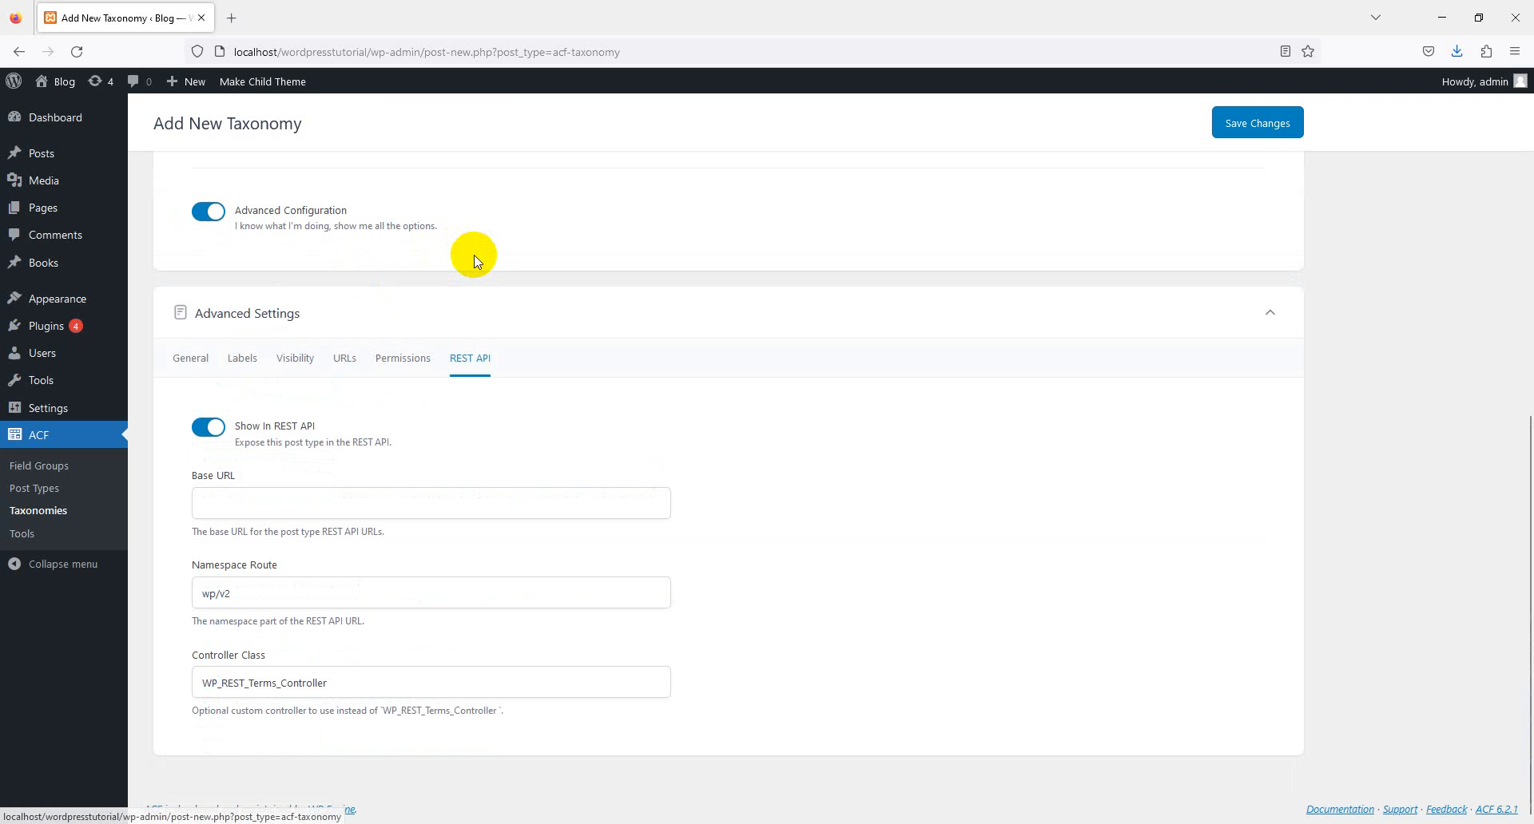
click(402, 361)
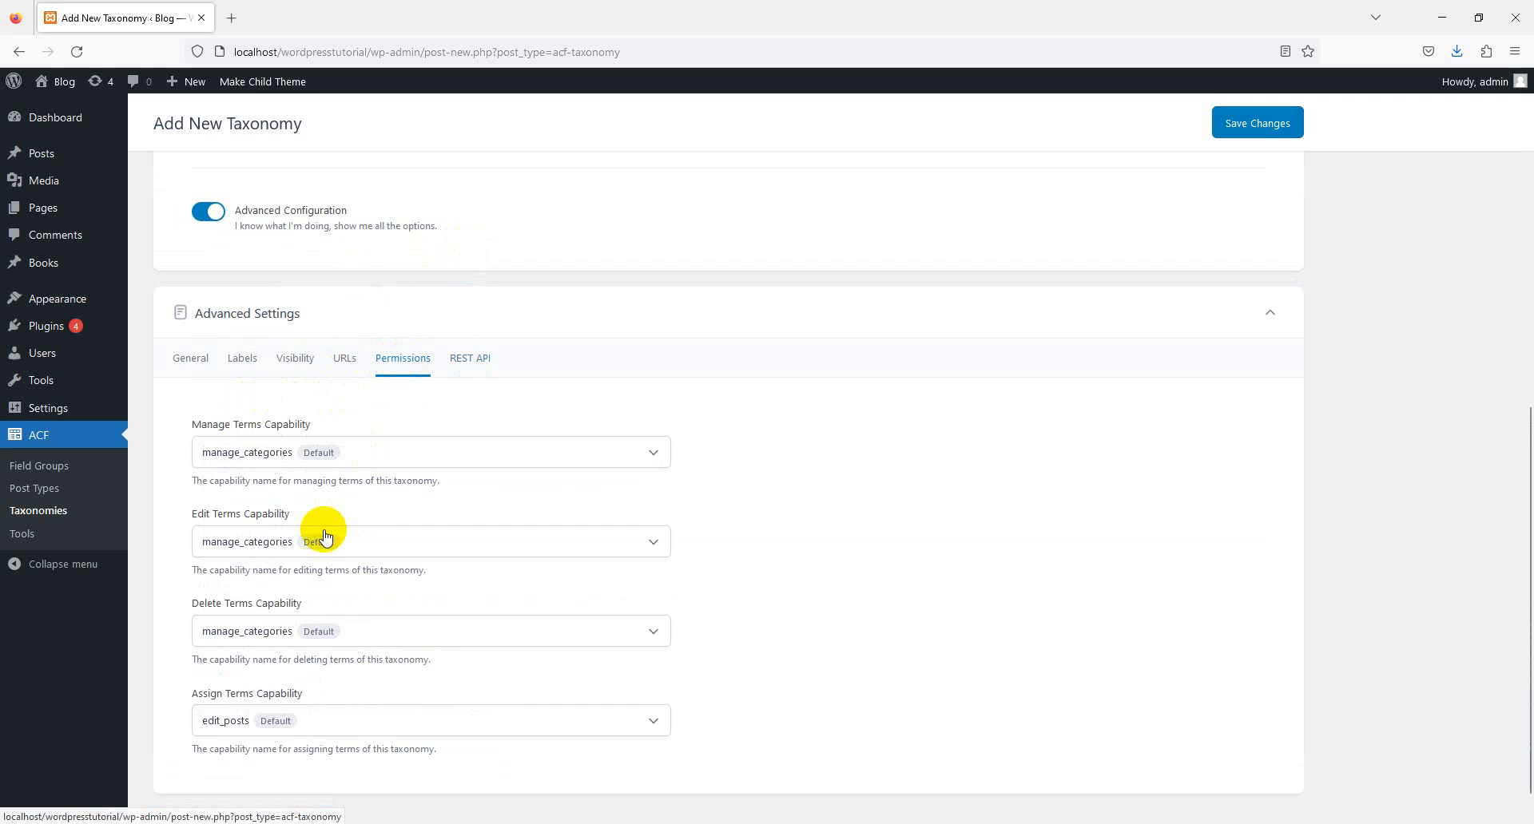
scroll(325, 523, down, 1)
scroll(325, 447, up, 4)
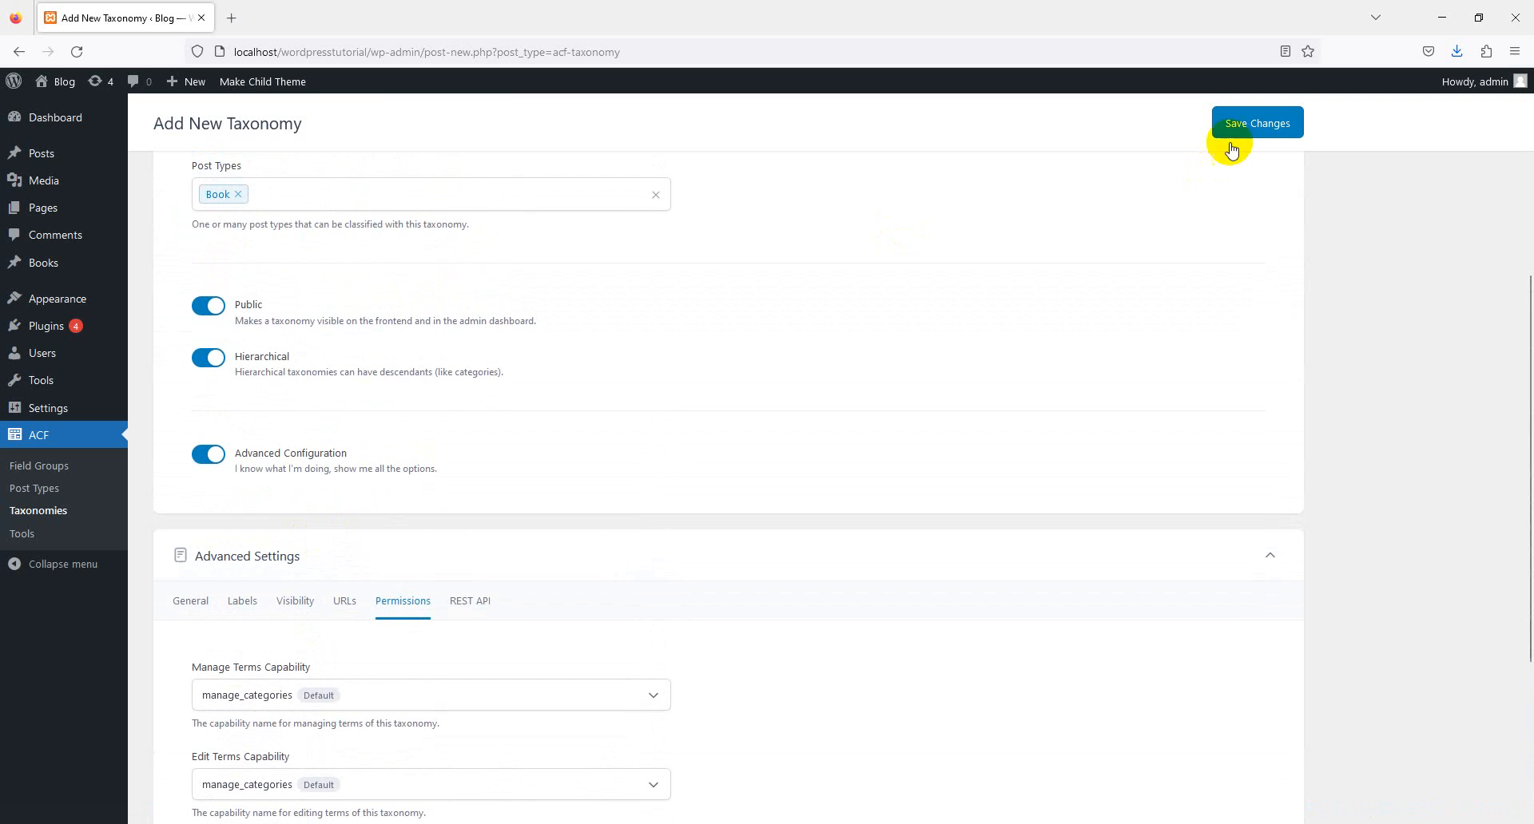
- Save the Book Types taxonomy and add a book type named "ENGLISH" under Books
click(1256, 128)
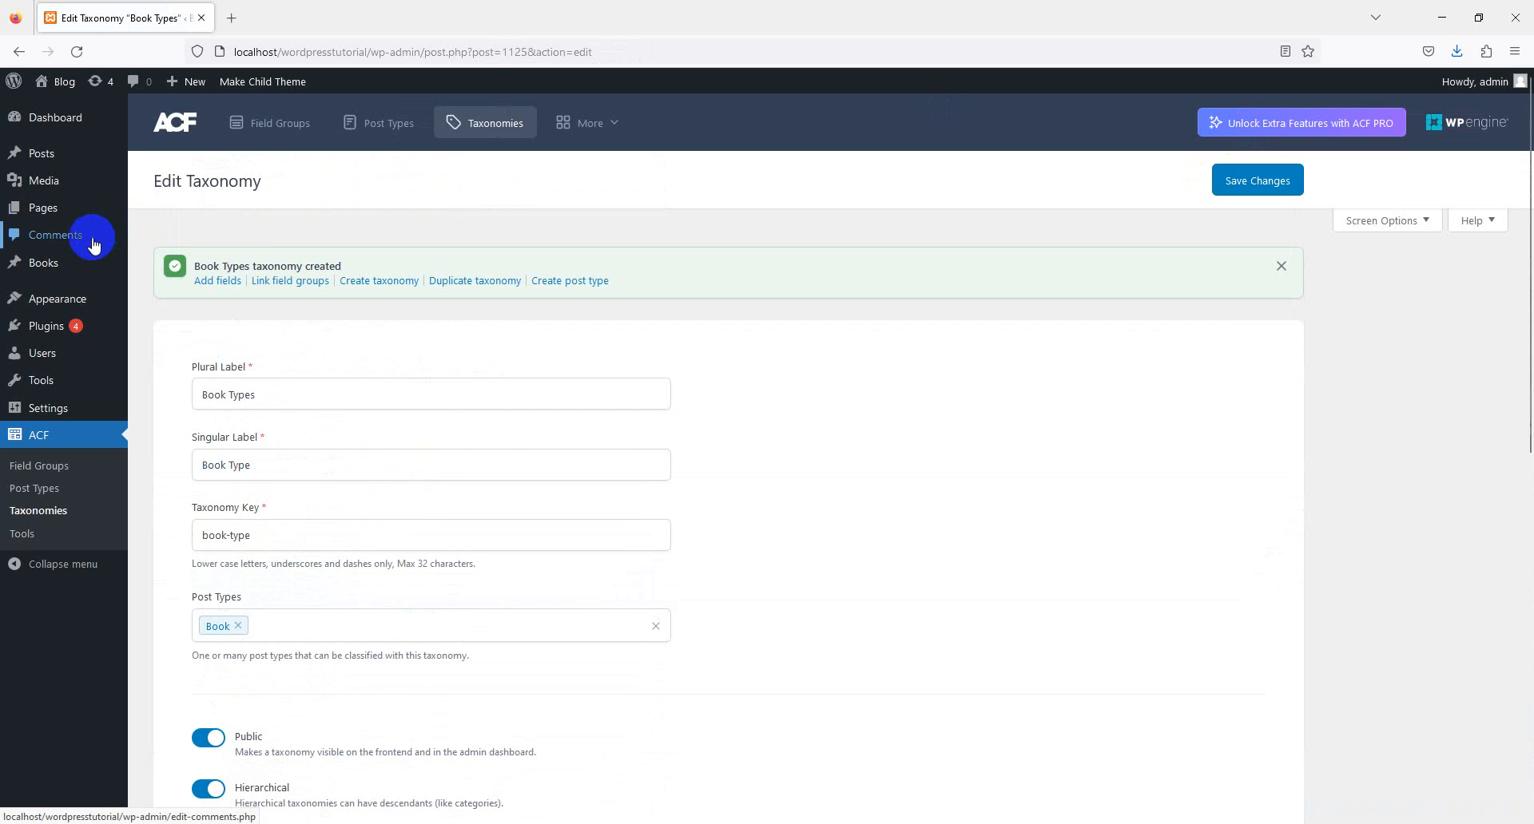
mouse_move(64, 277)
click(189, 321)
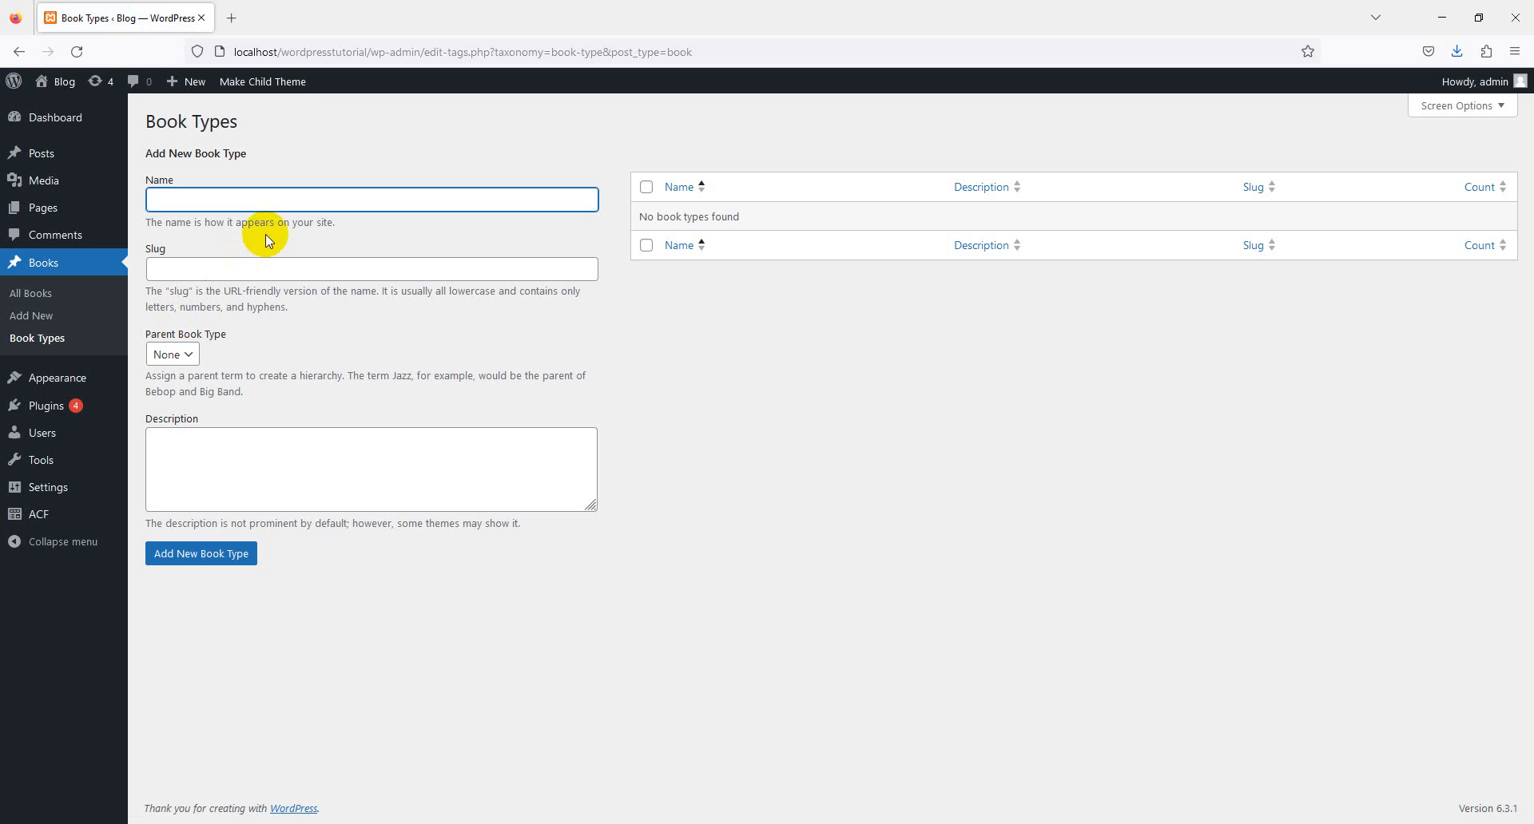
text(ENGLISH)
key(Return)
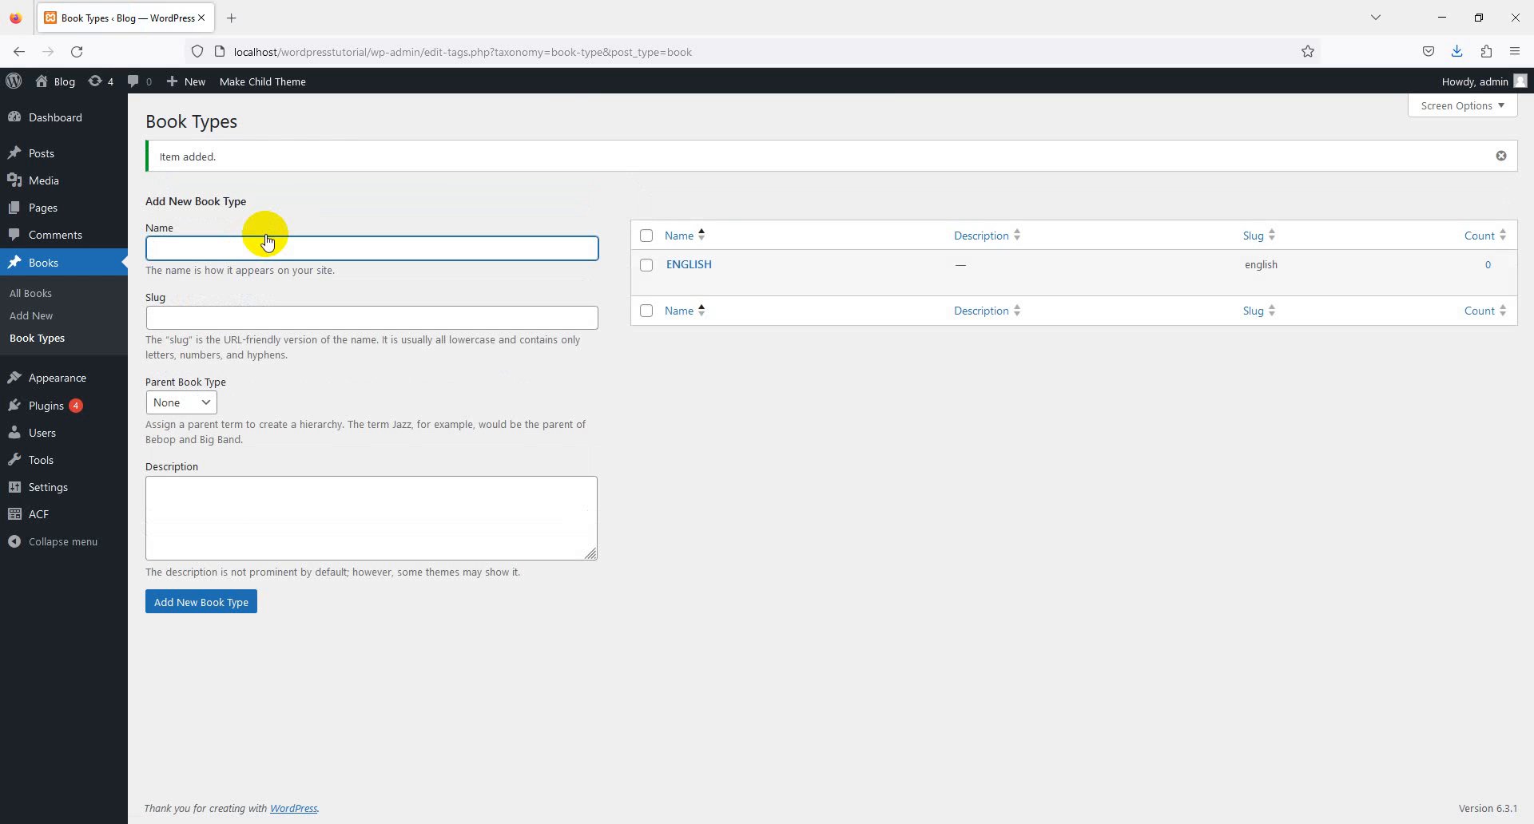
- Open "TEST book 1" for editing, assign it the ENGLISH book type and update the book
click(65, 301)
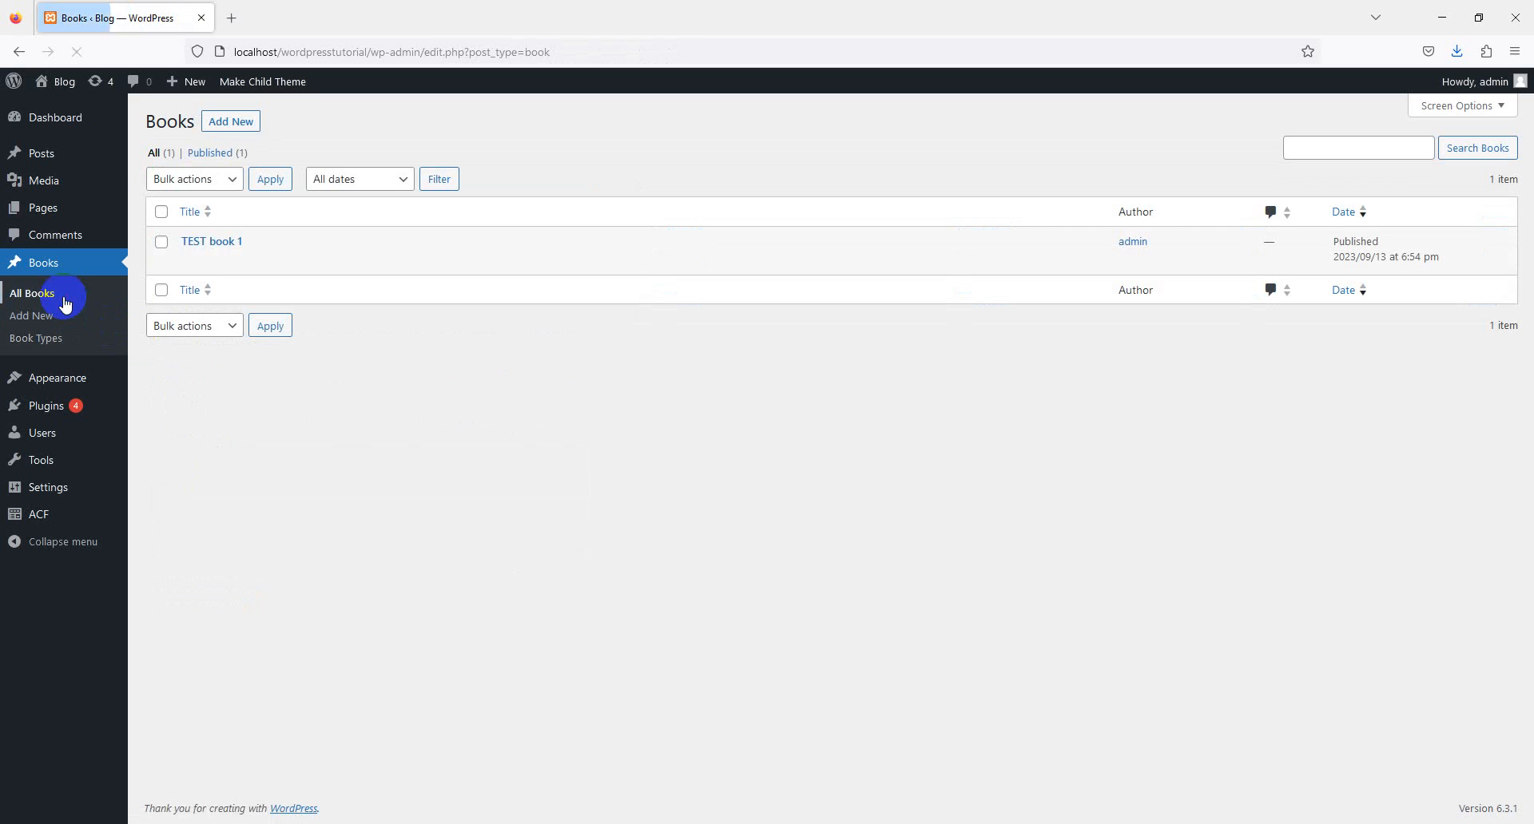
click(208, 242)
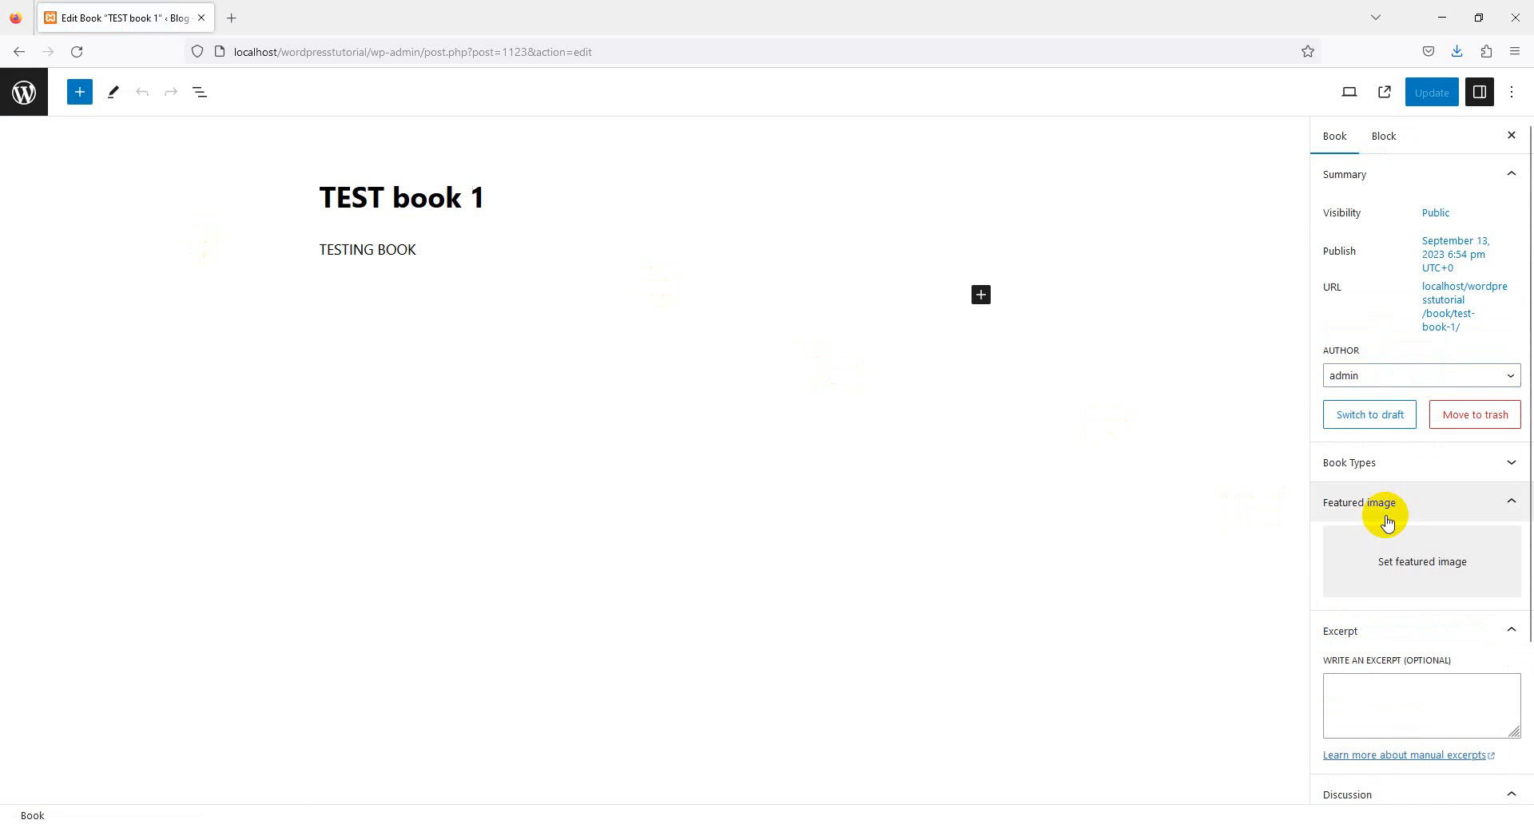
scroll(1384, 515, down, 3)
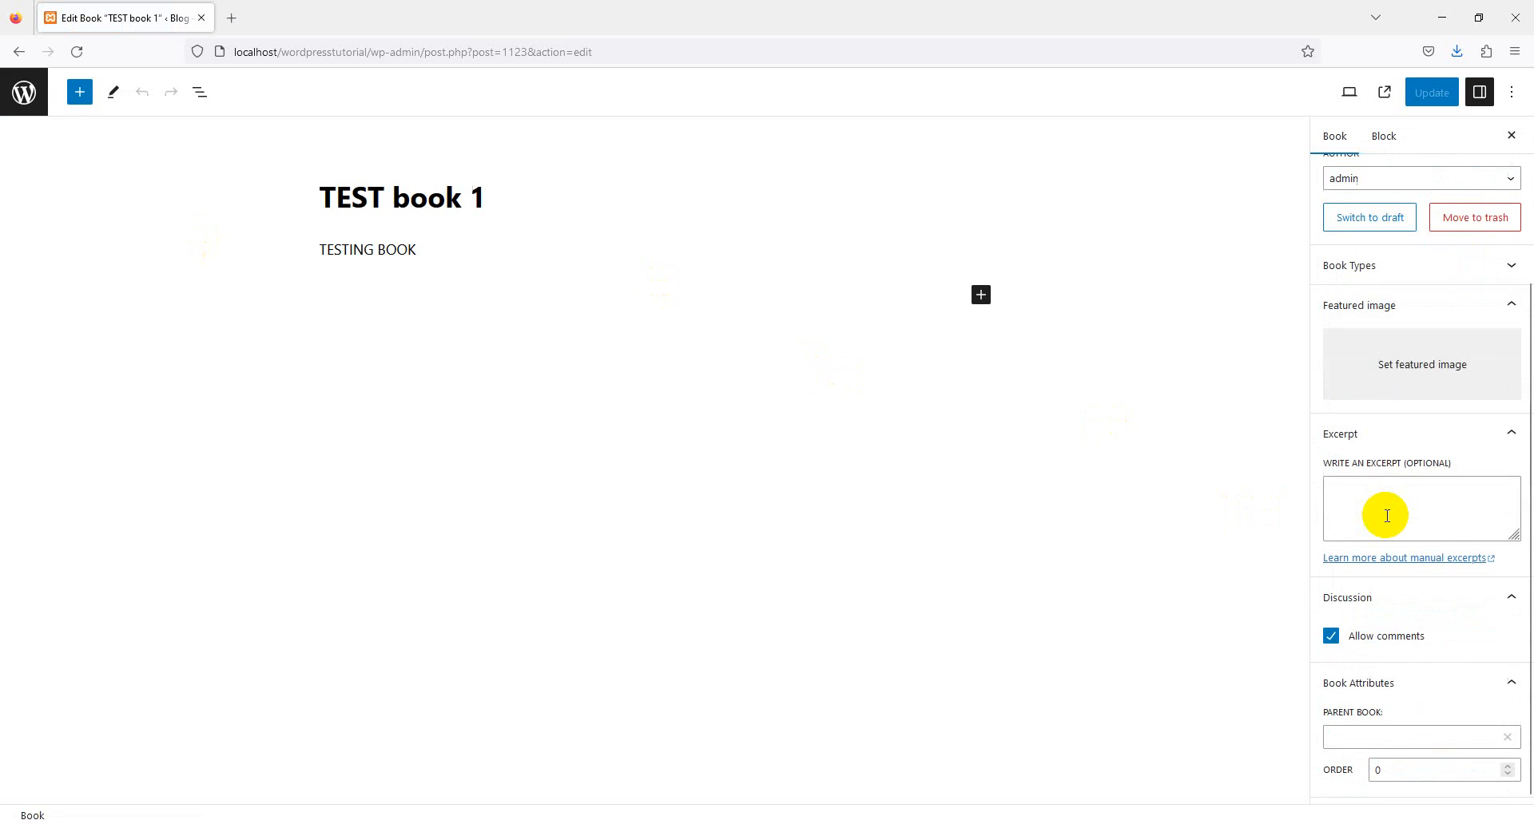
click(1347, 271)
click(1364, 308)
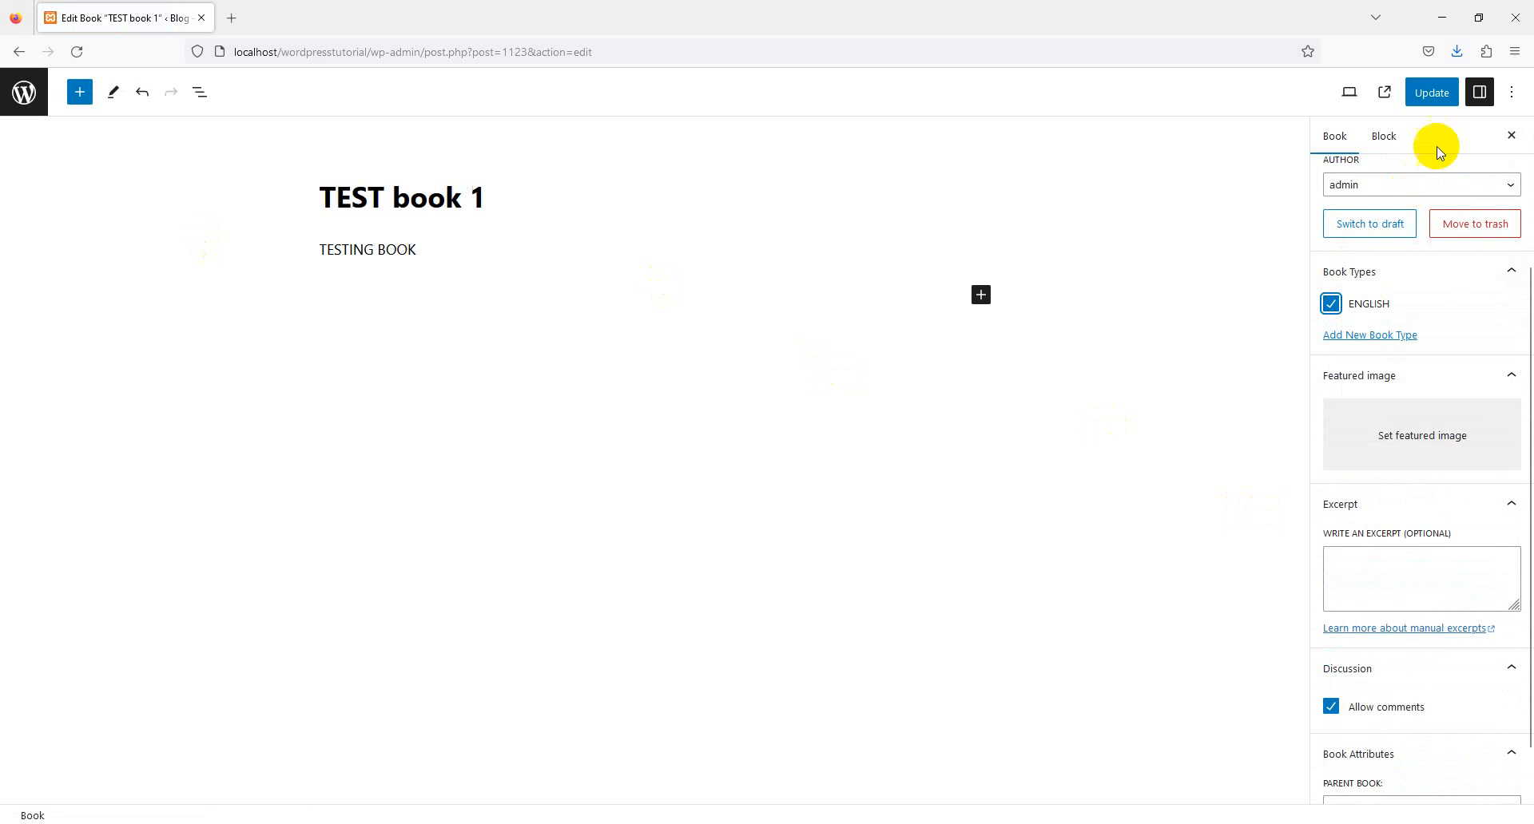
click(1431, 103)
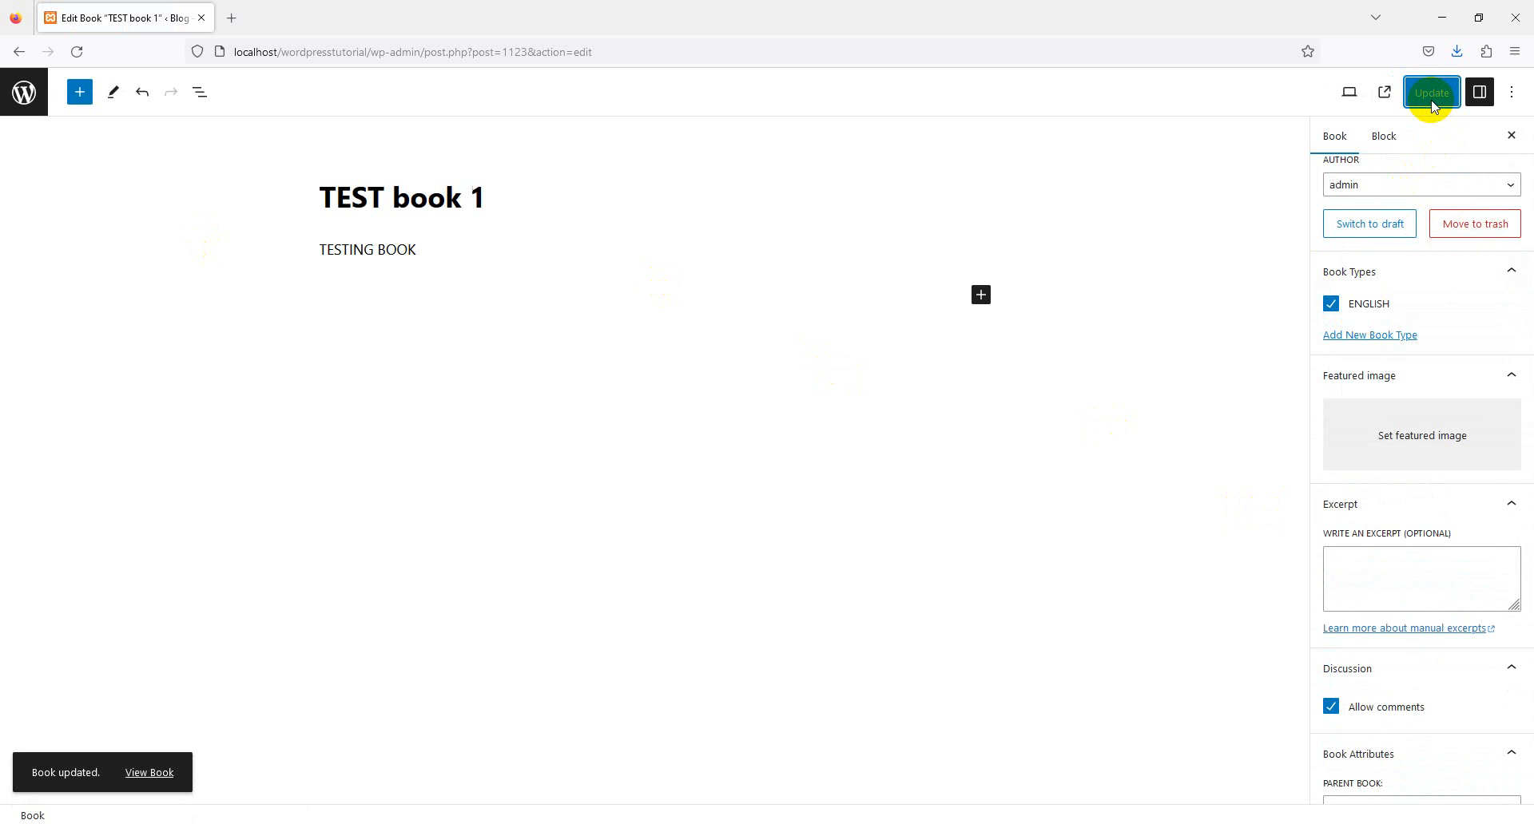
- Return to the Book Types list and open the list of books assigned to ENGLISH
click(37, 108)
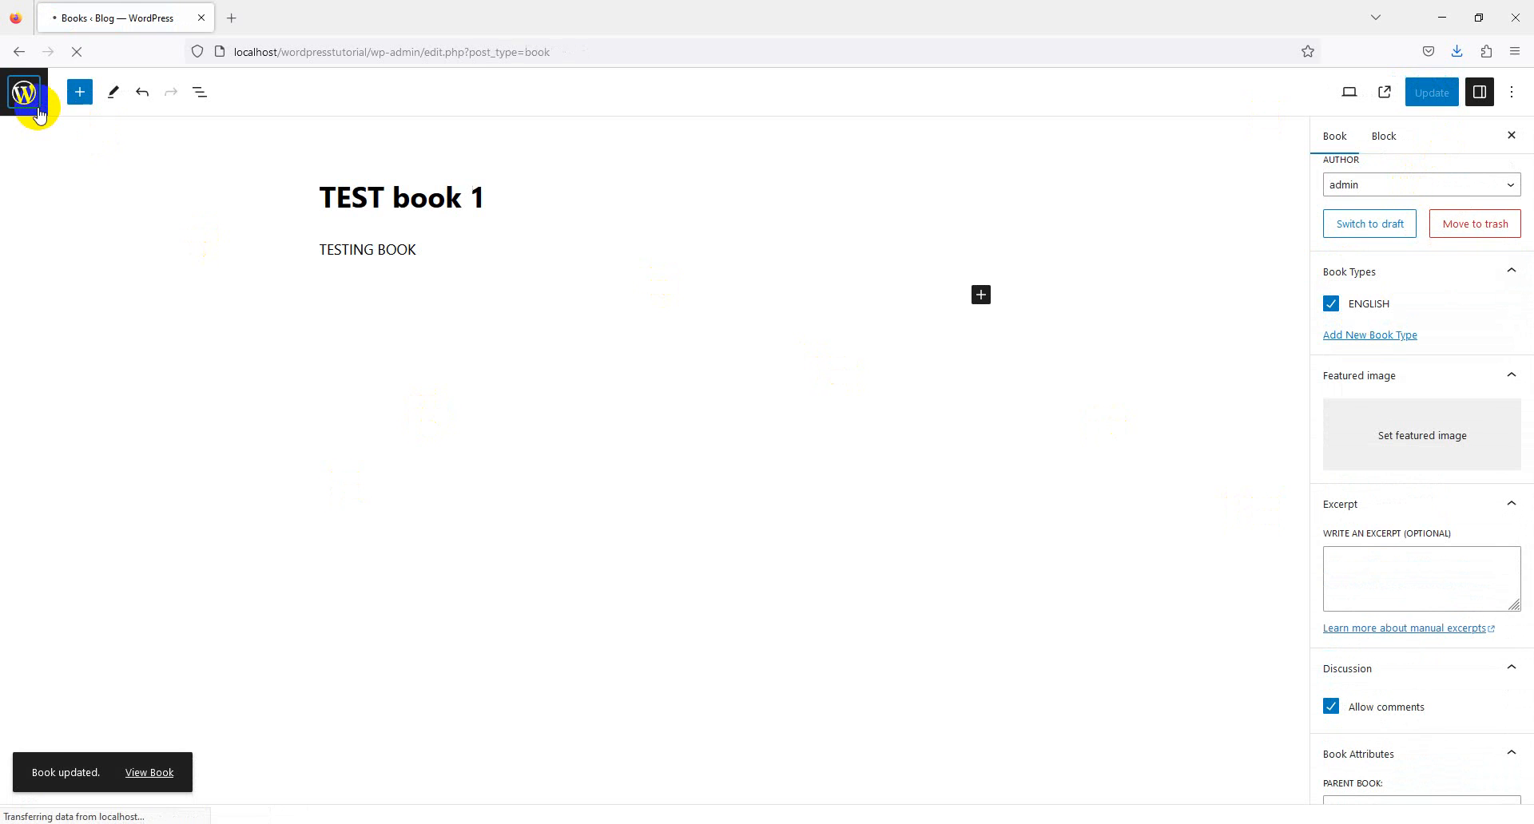
click(67, 343)
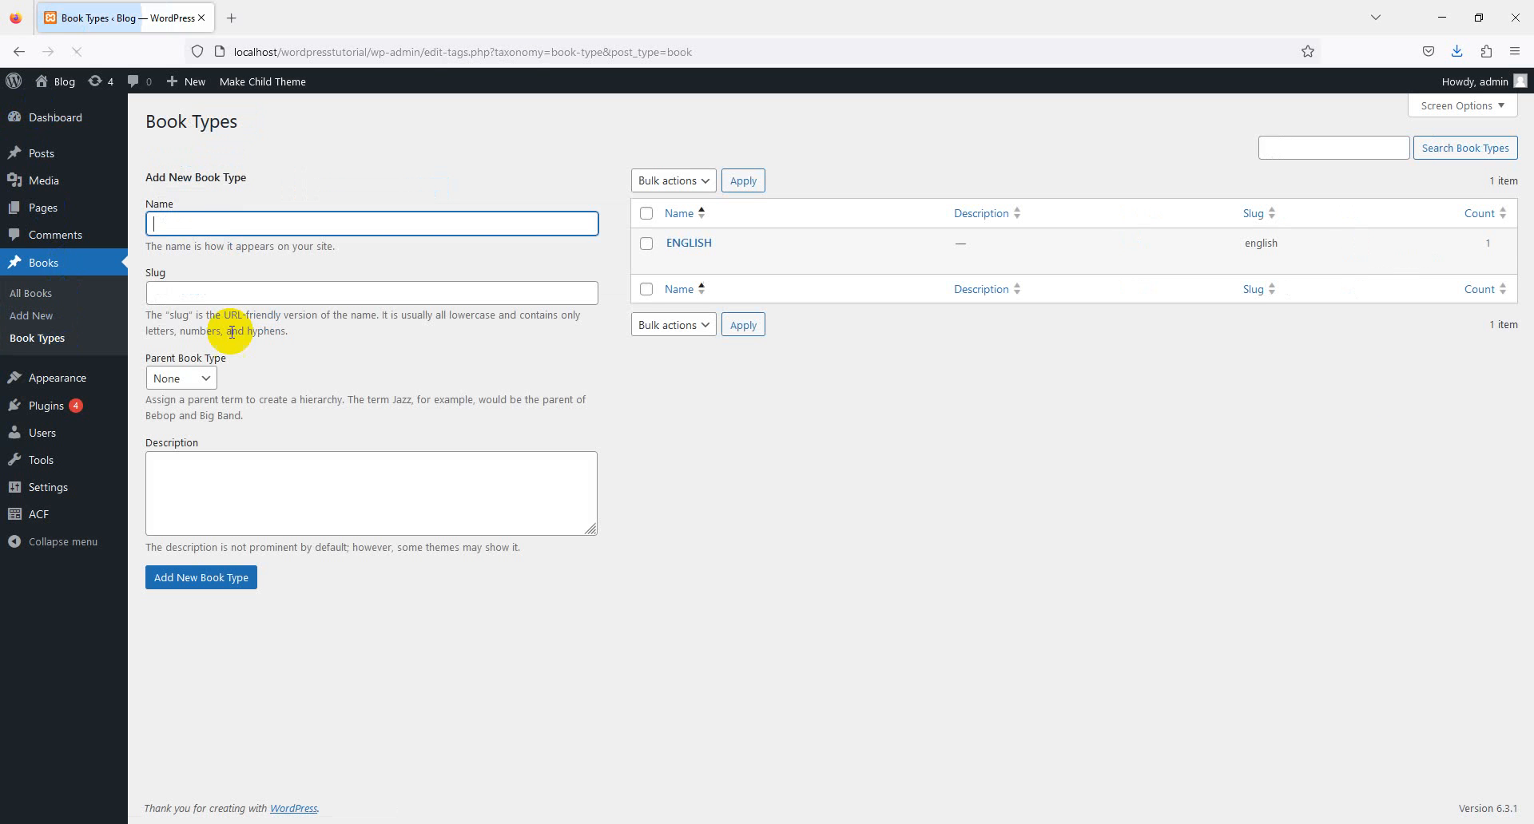
click(1488, 244)
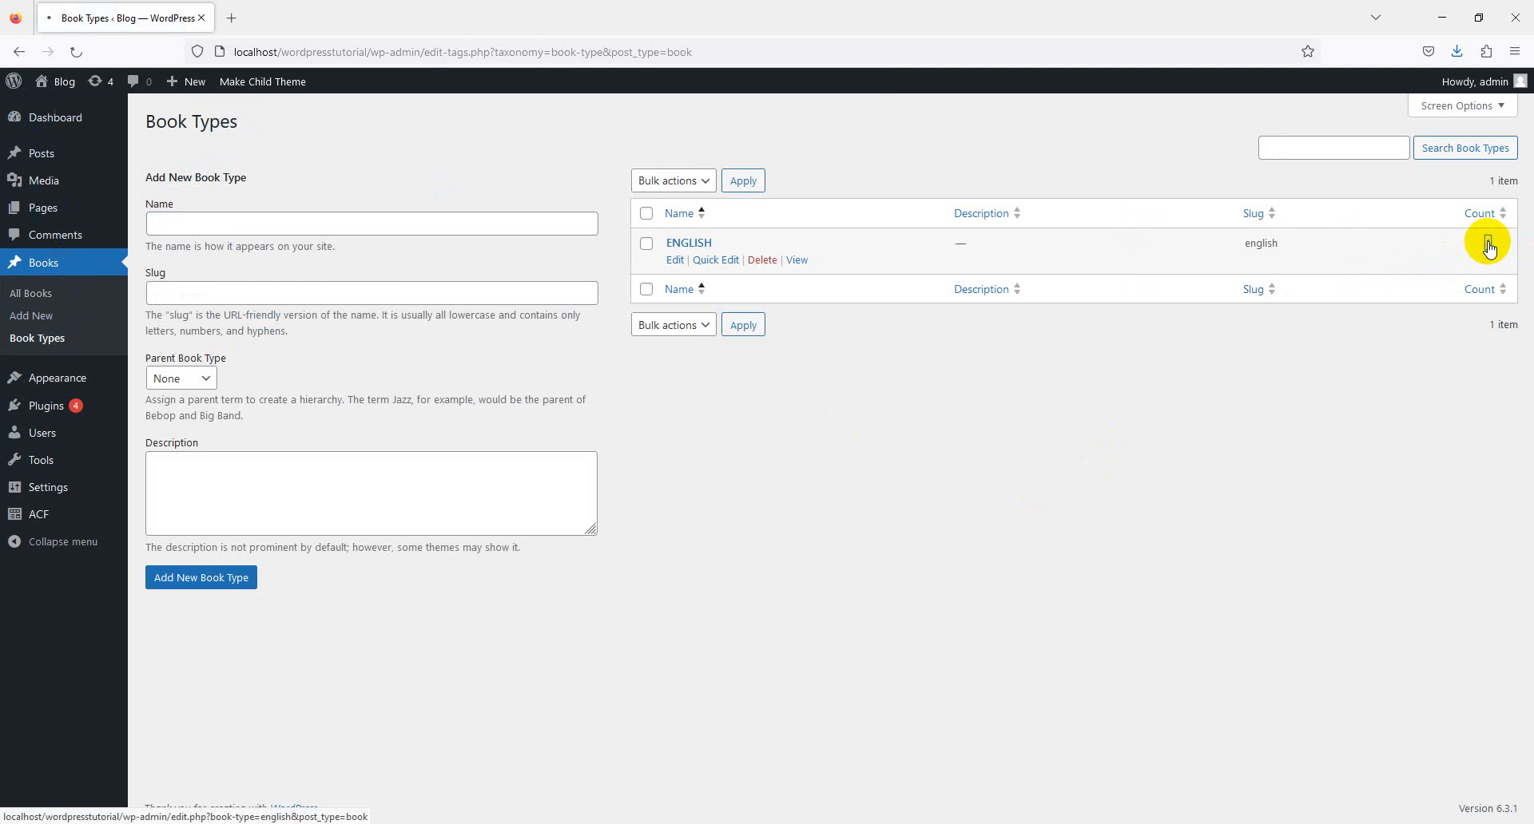